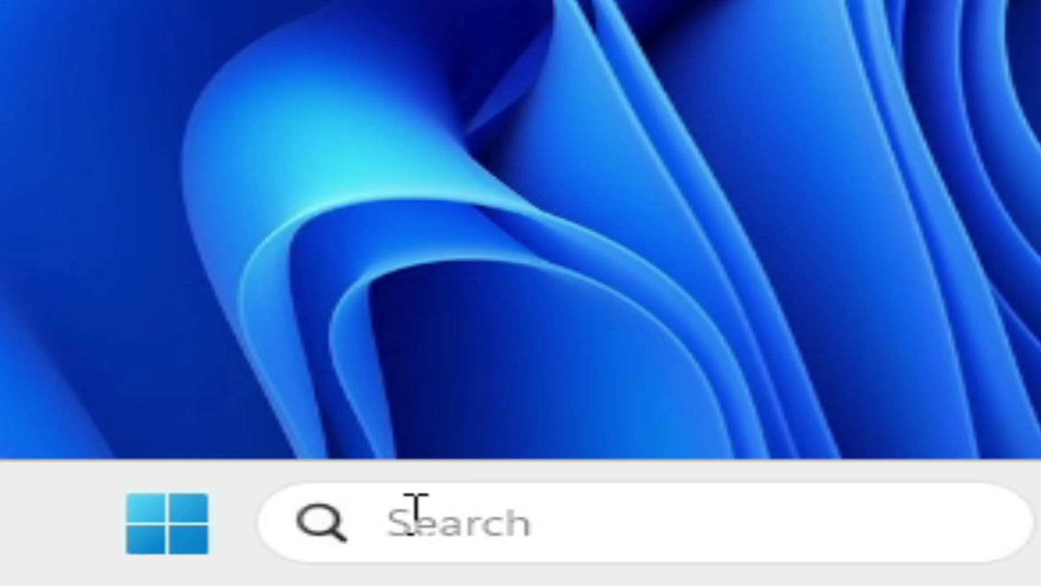
- Search Windows for 'service' to bring up the Services app
left_click(320, 566)
type("servi")
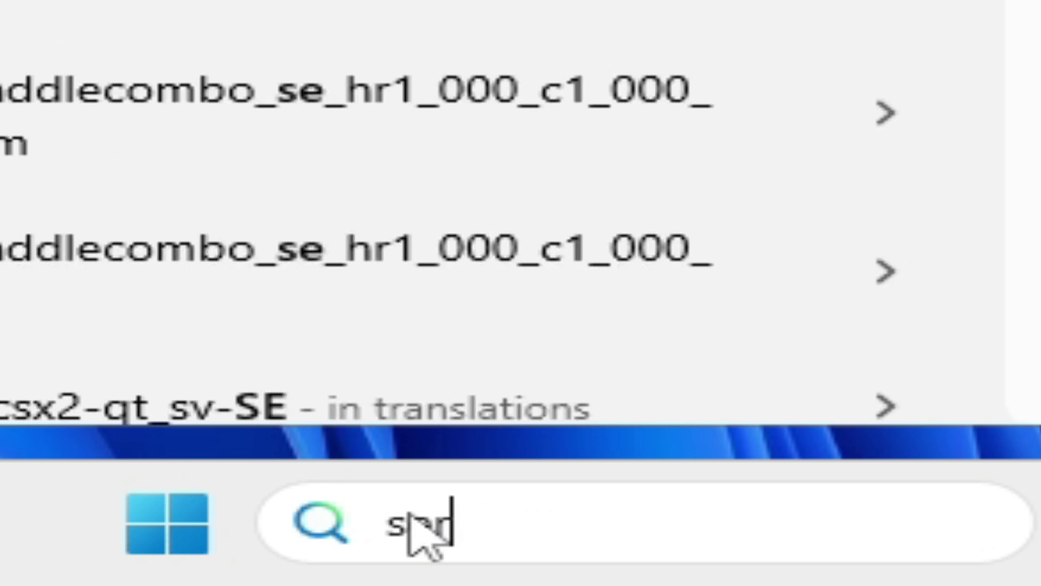
type("ces")
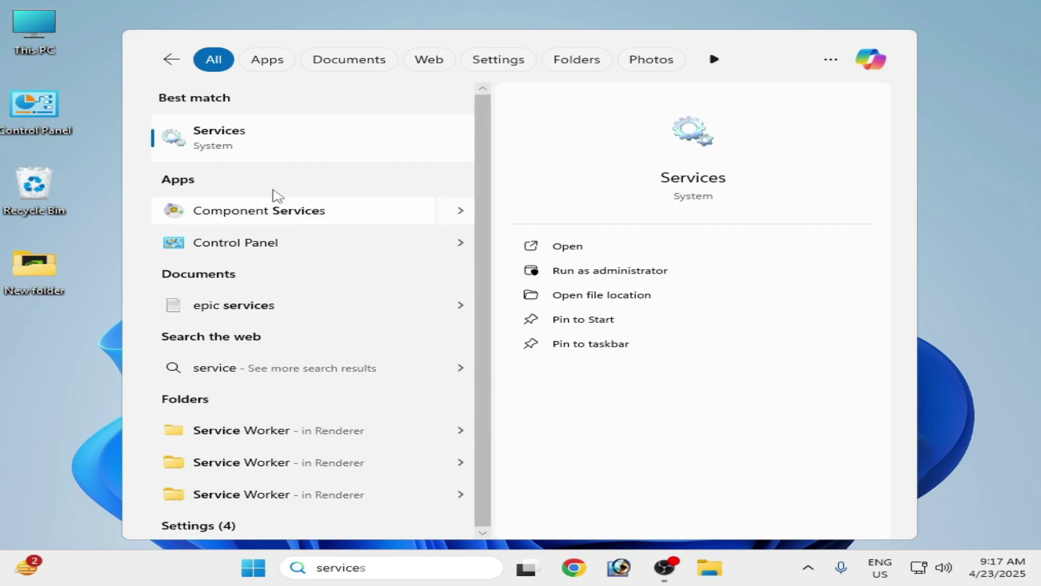
- Open Services and stop the NVIDIA Display Container LS service
left_click(260, 142)
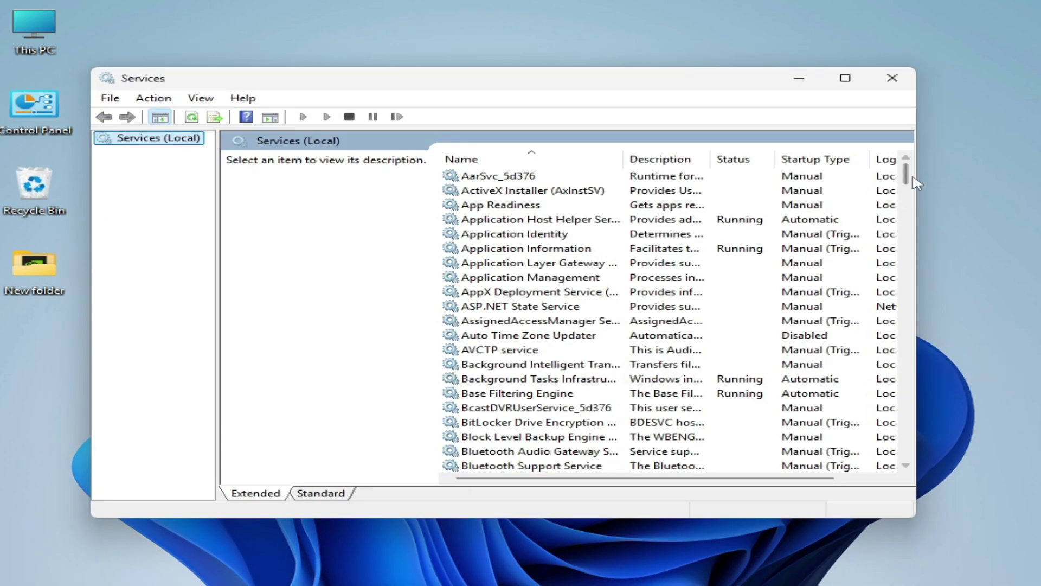
left_click_drag(906, 174, 926, 303)
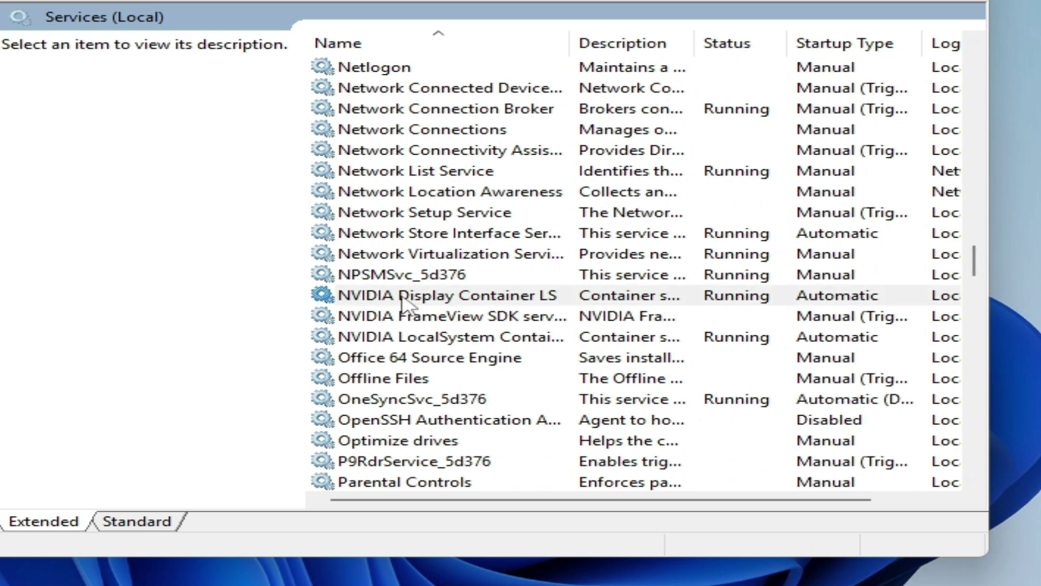
left_click(404, 300)
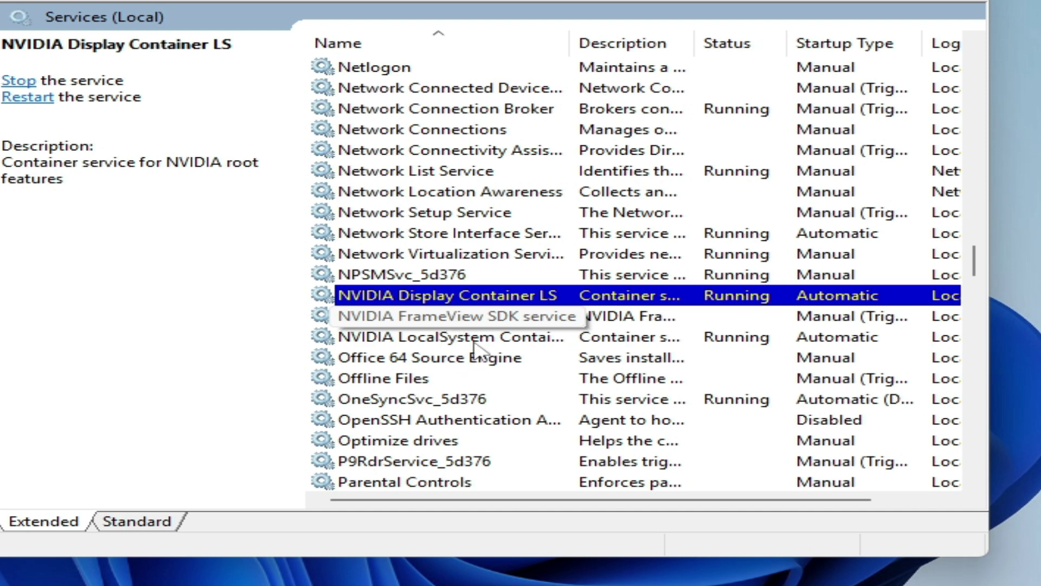
right_click(457, 298)
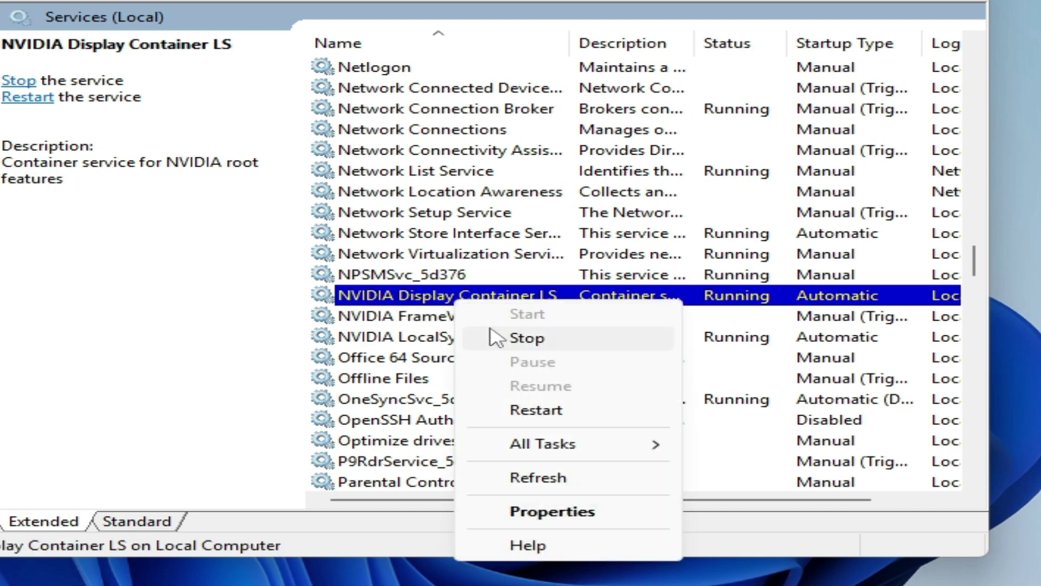
left_click(520, 337)
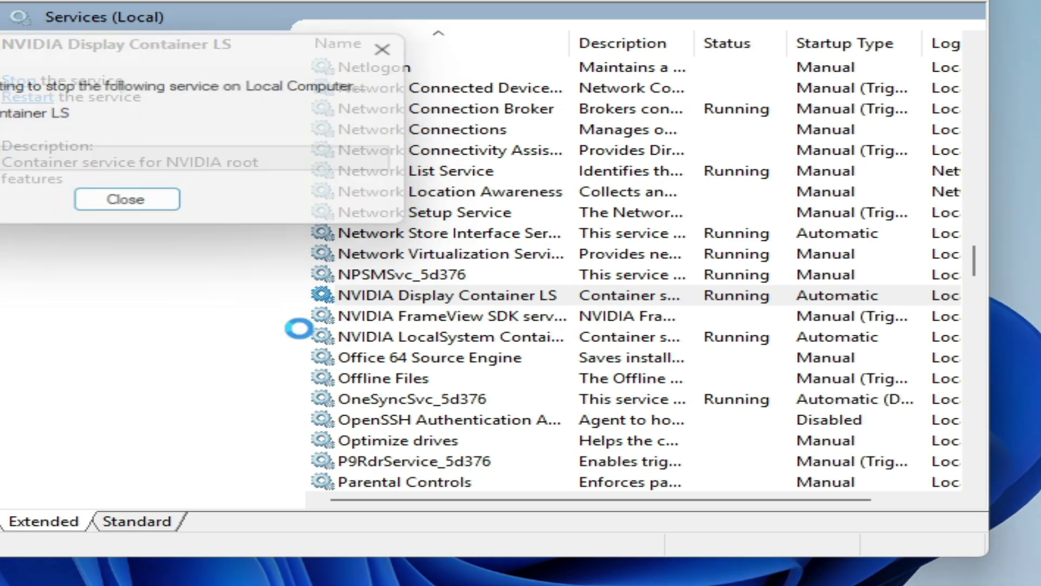
- Stop the NVIDIA FrameView SDK and NVIDIA LocalSystem Container services
left_click(451, 320)
right_click(450, 320)
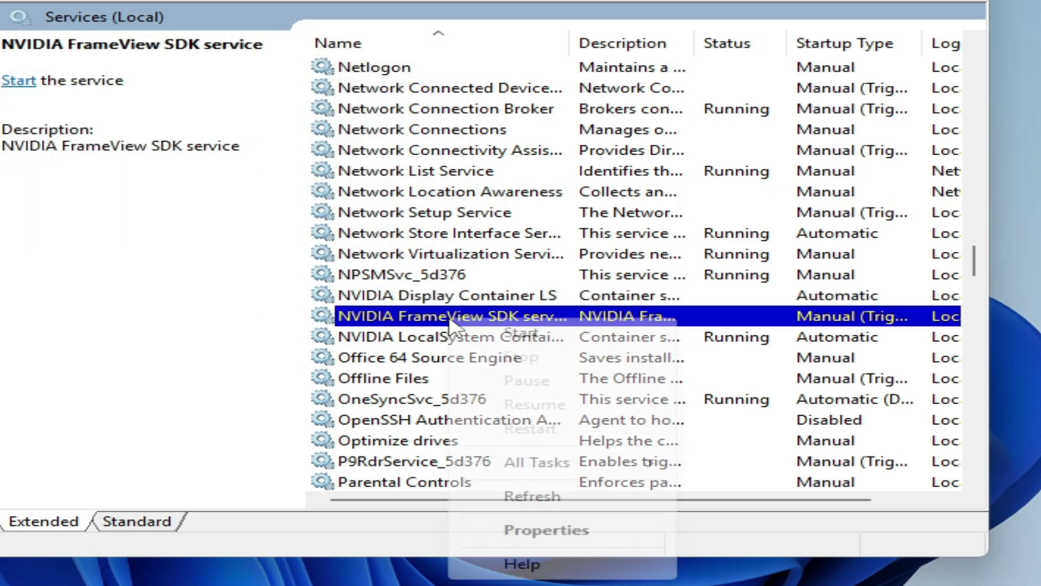
left_click(532, 339)
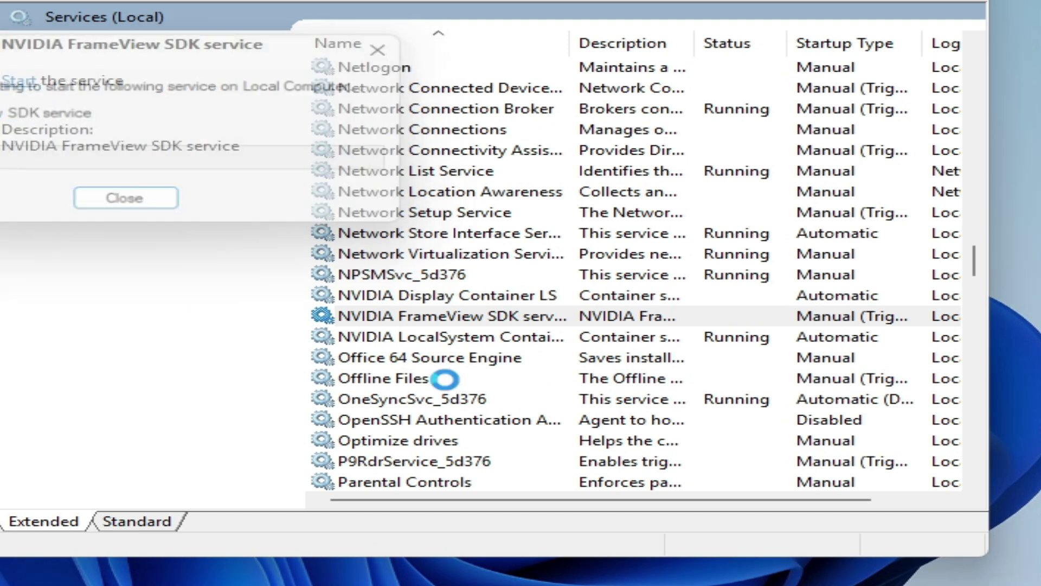
right_click(436, 324)
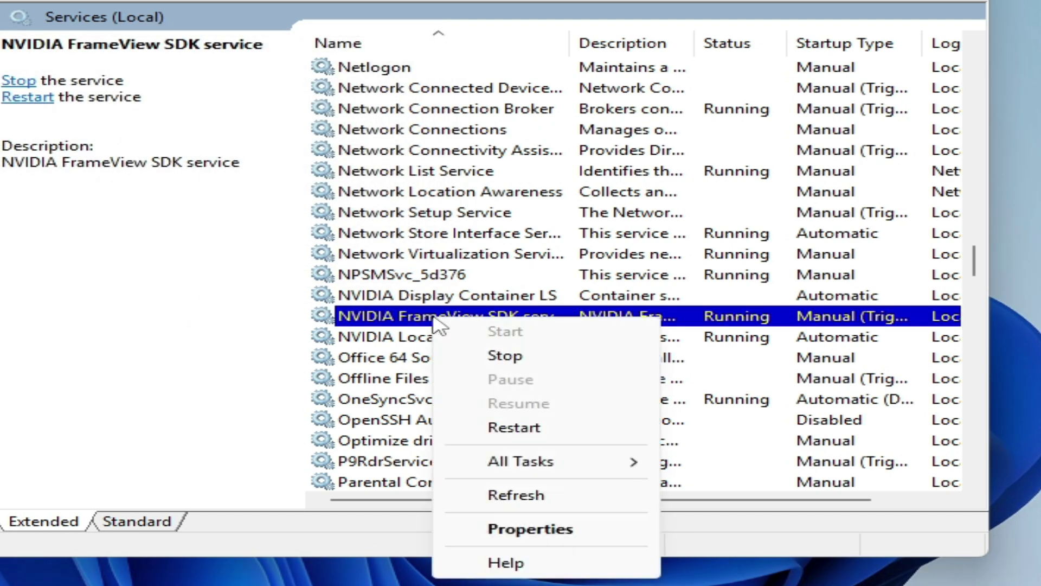
left_click(472, 355)
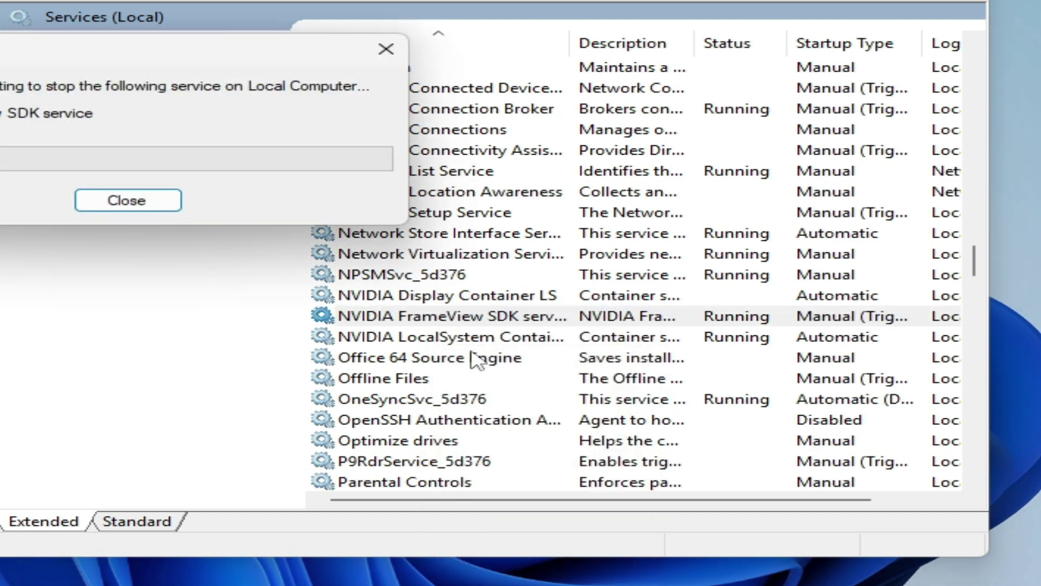
left_click(426, 341)
right_click(432, 339)
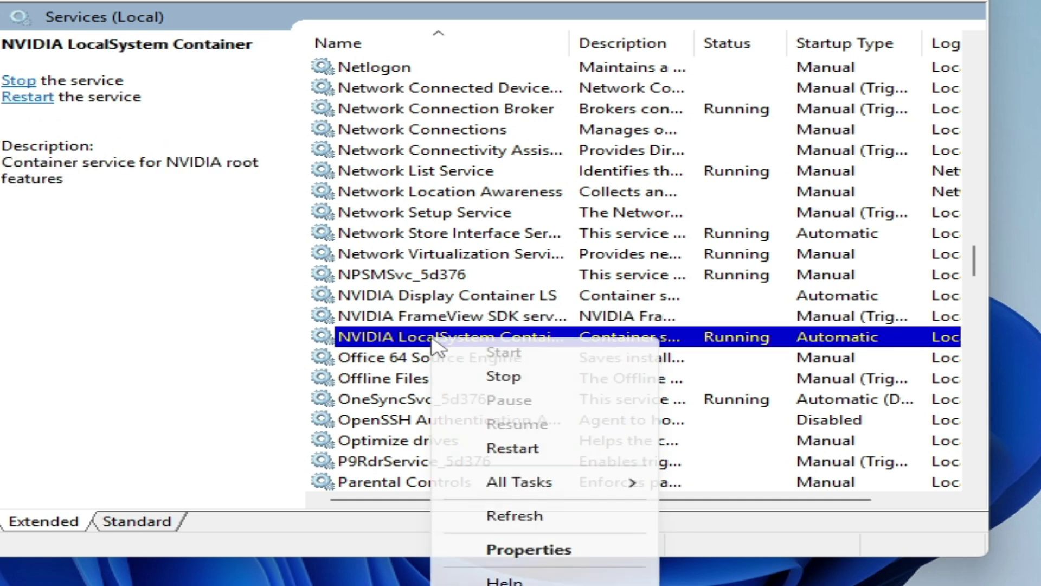
left_click(461, 375)
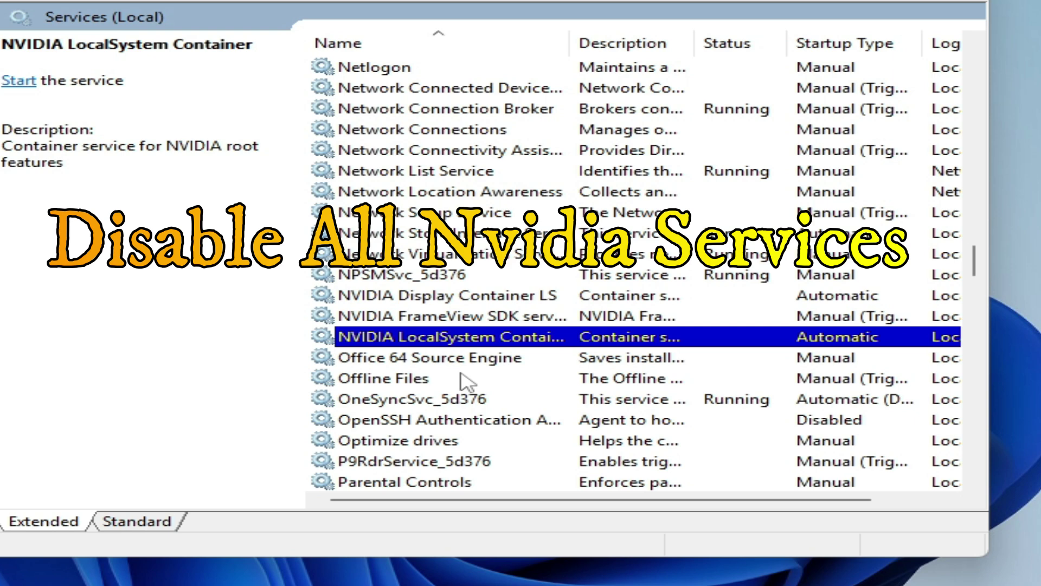
- Set NVIDIA Display Container LS startup type to Disabled and apply
right_click(497, 298)
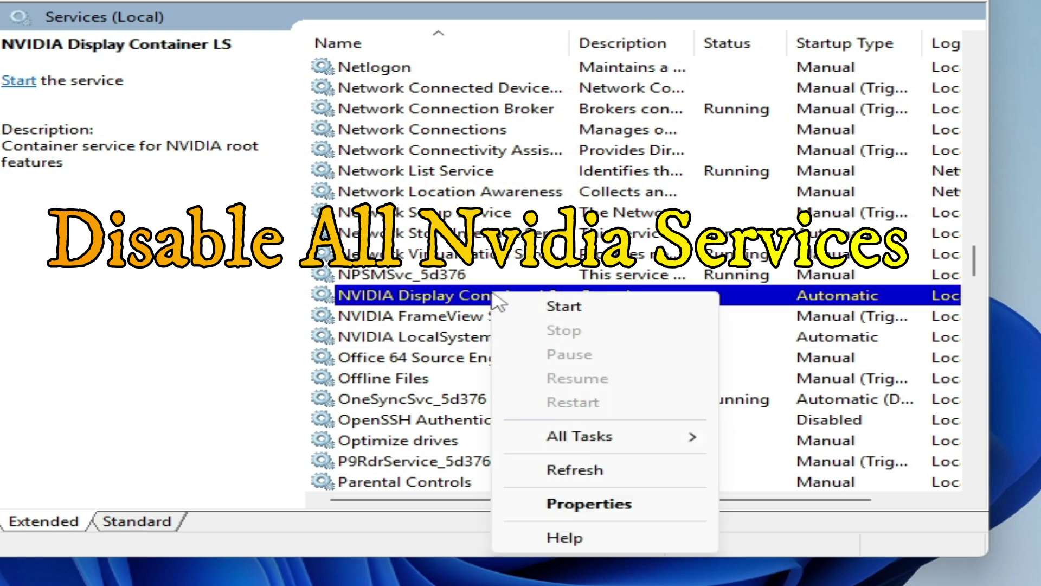
left_click(553, 502)
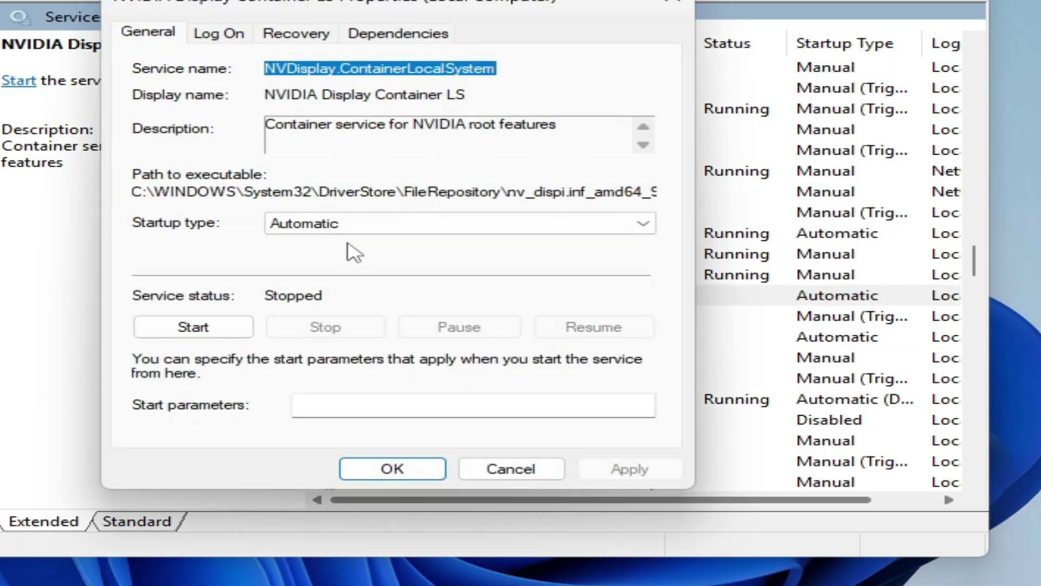
left_click(358, 226)
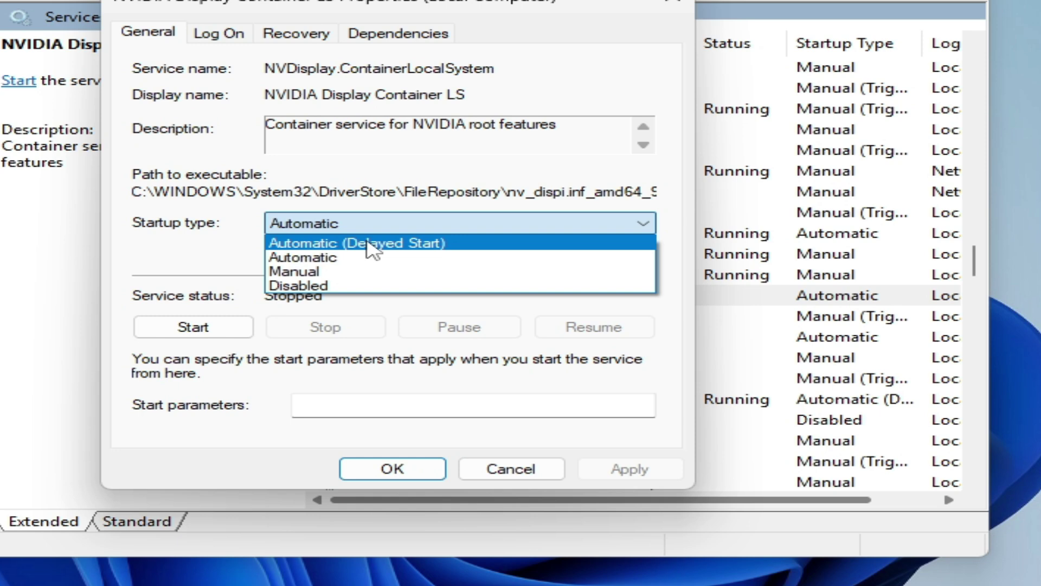
left_click(313, 286)
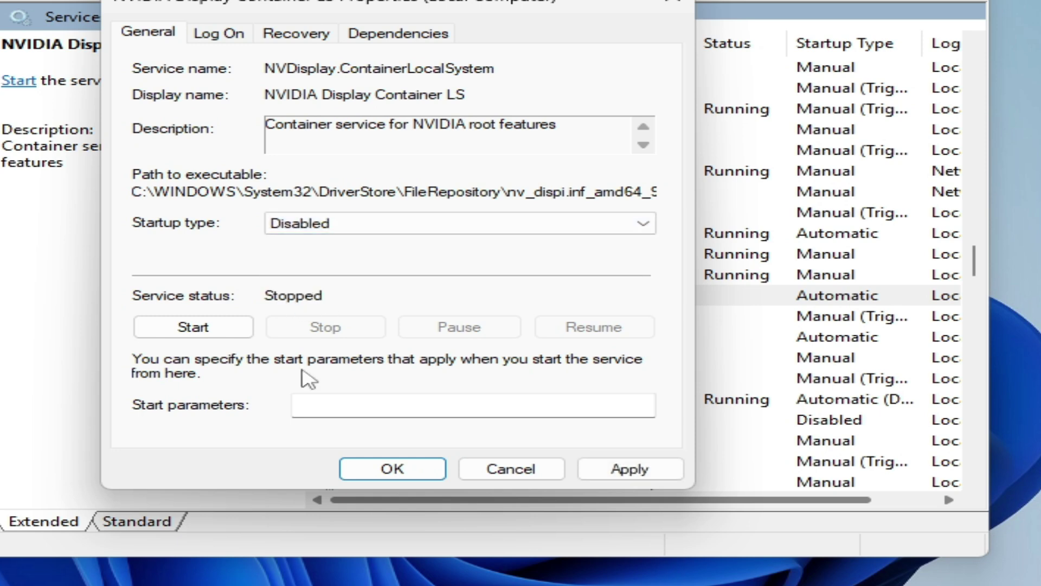
left_click(618, 473)
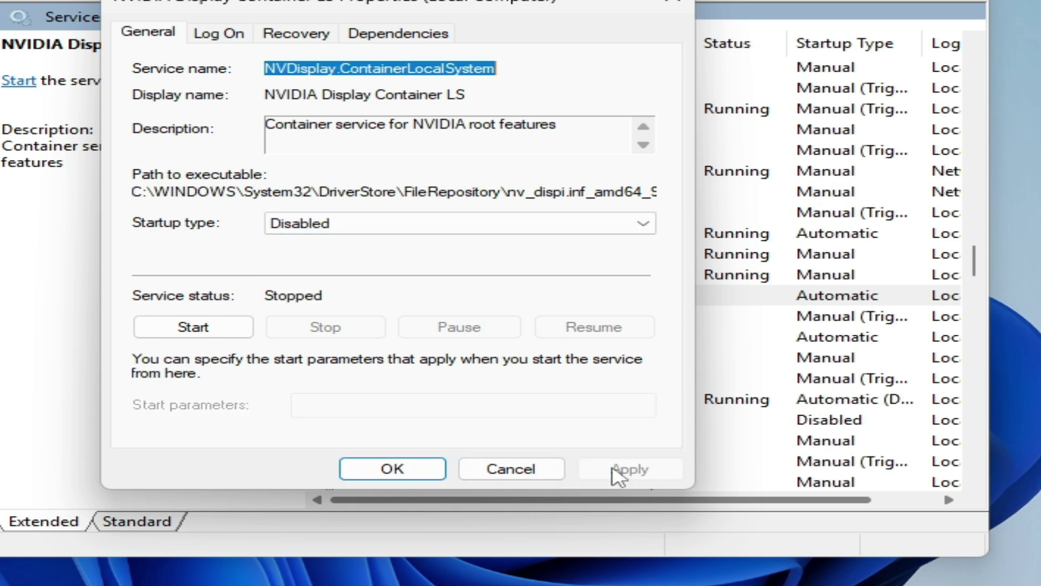
left_click(392, 475)
- Set NVIDIA FrameView SDK service startup type to Disabled and apply
right_click(411, 308)
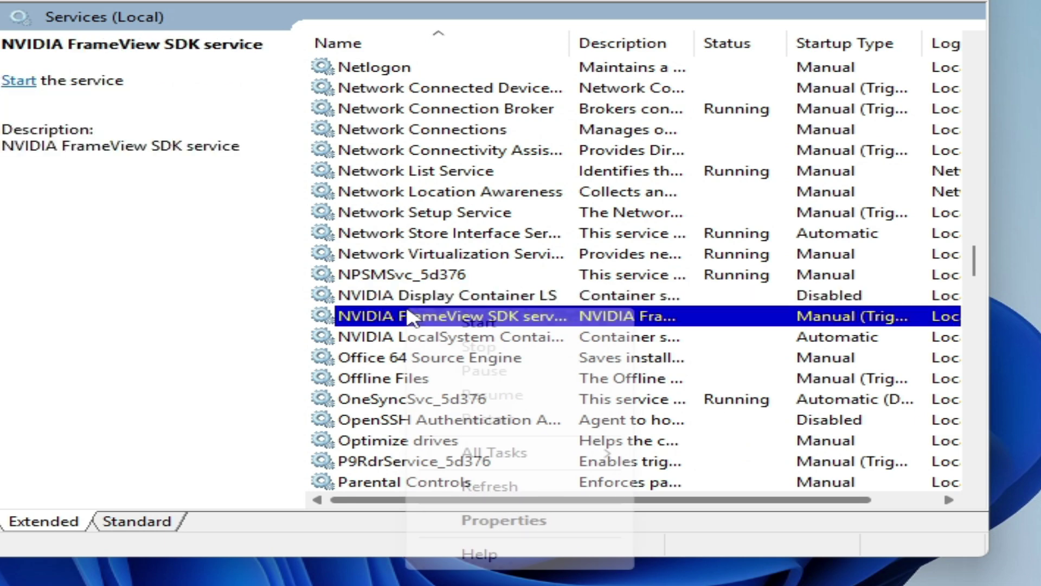
left_click(477, 520)
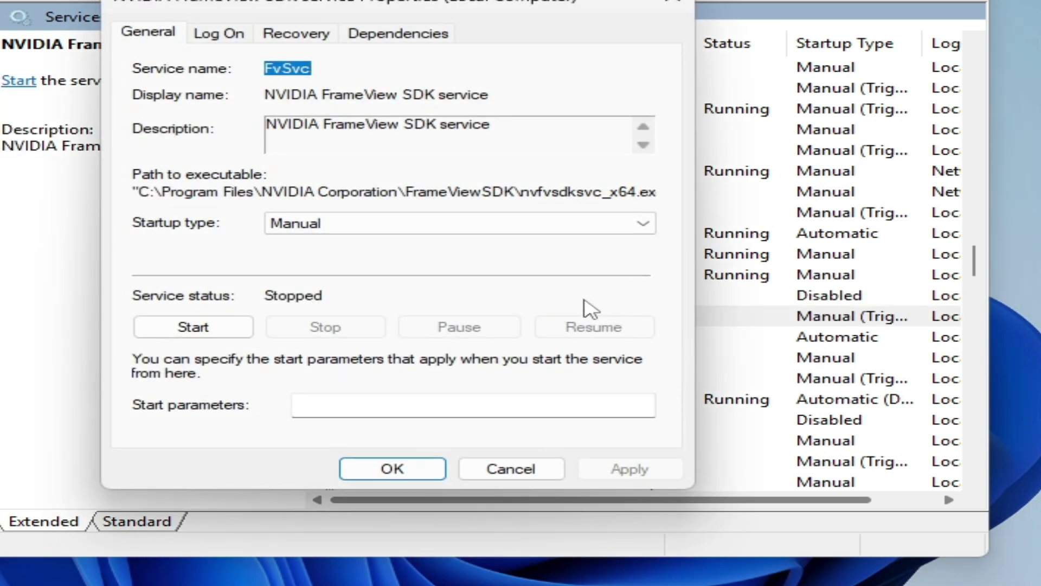
left_click(395, 228)
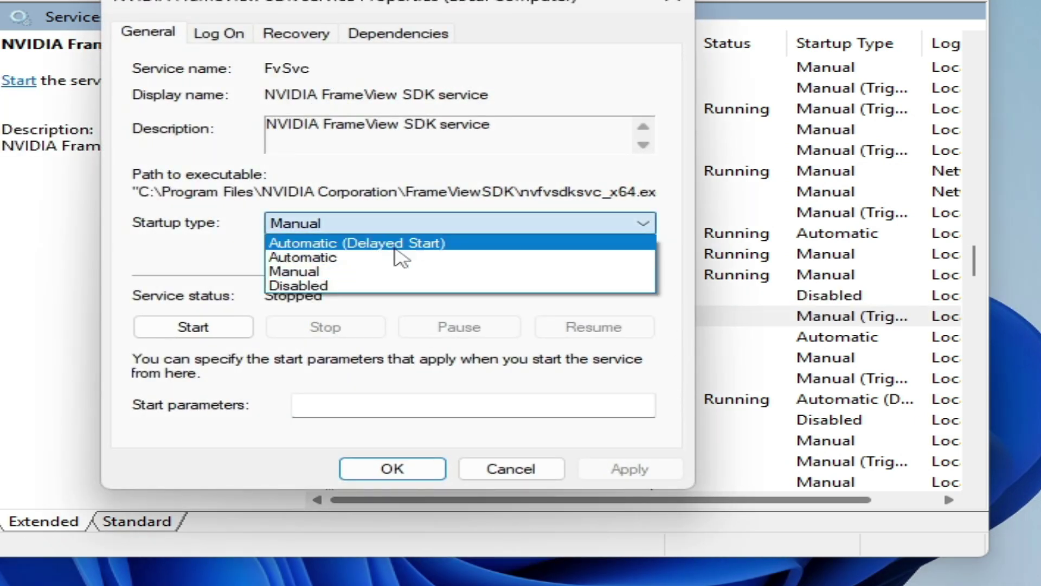
left_click(300, 286)
left_click(619, 470)
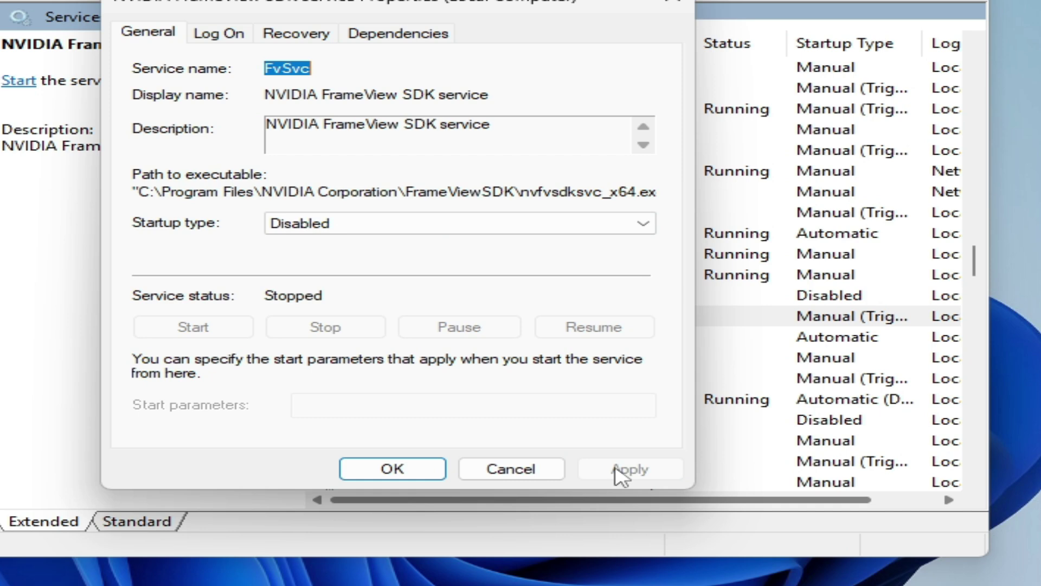
left_click(393, 469)
- Set NVIDIA LocalSystem Container startup type to Disabled and apply
right_click(442, 339)
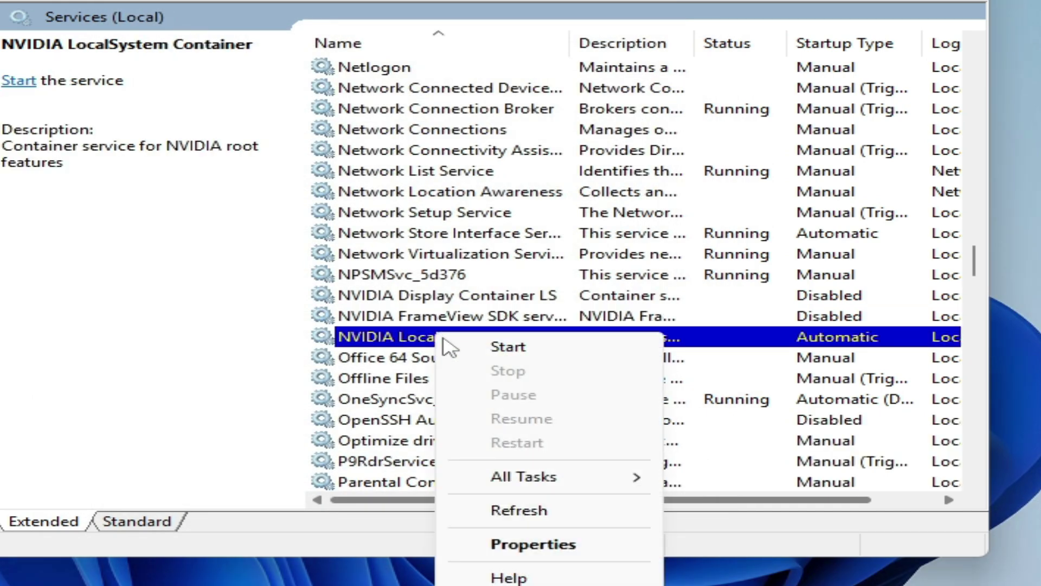
left_click(530, 545)
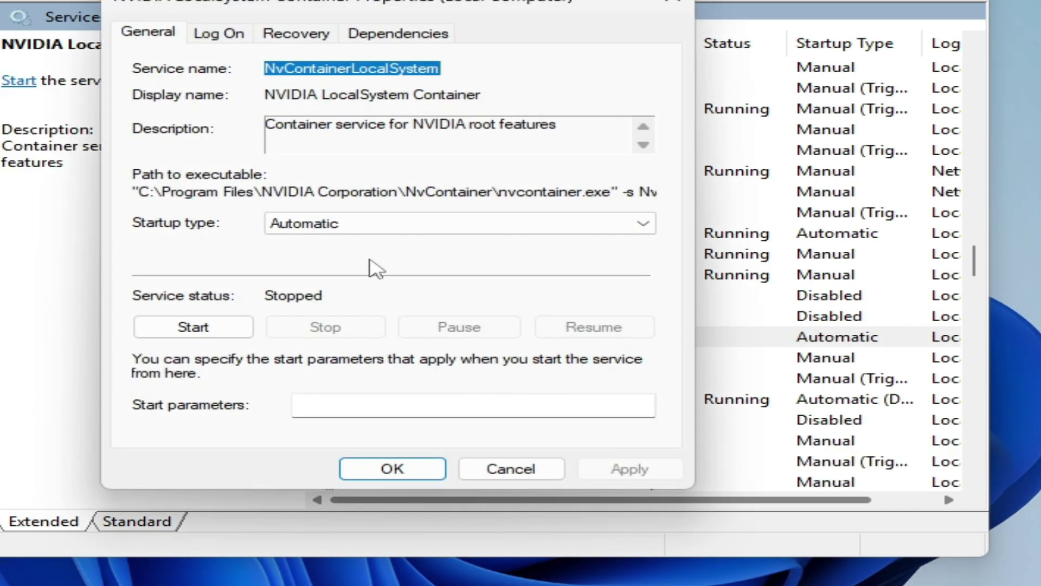
left_click(365, 228)
left_click(390, 285)
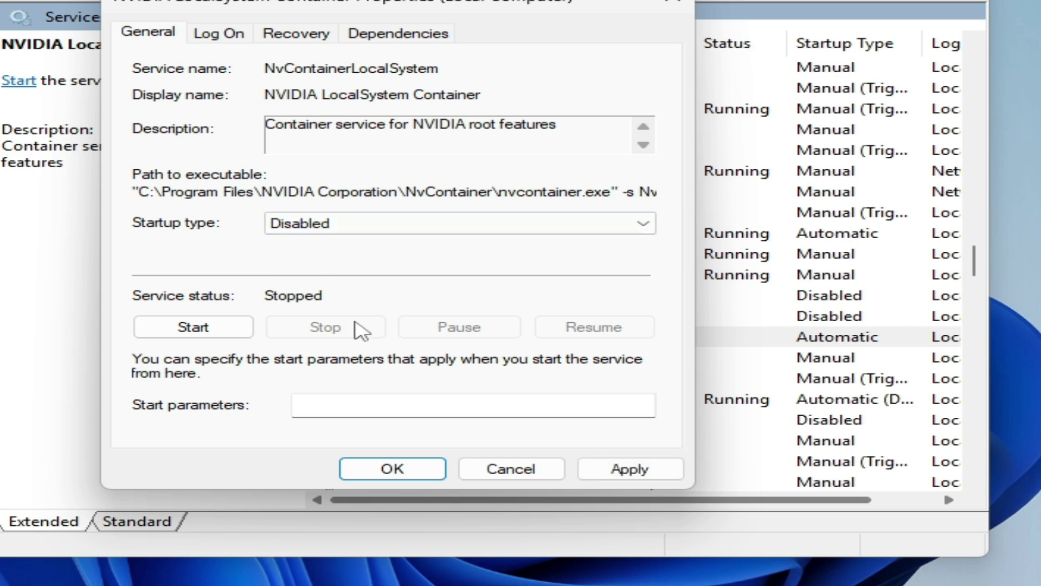
left_click(625, 469)
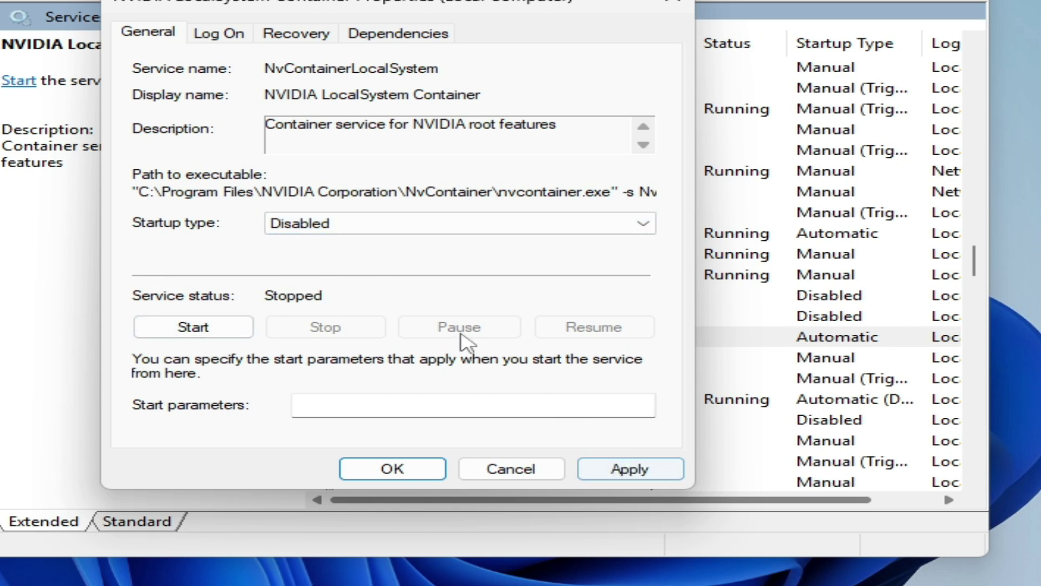
left_click(627, 470)
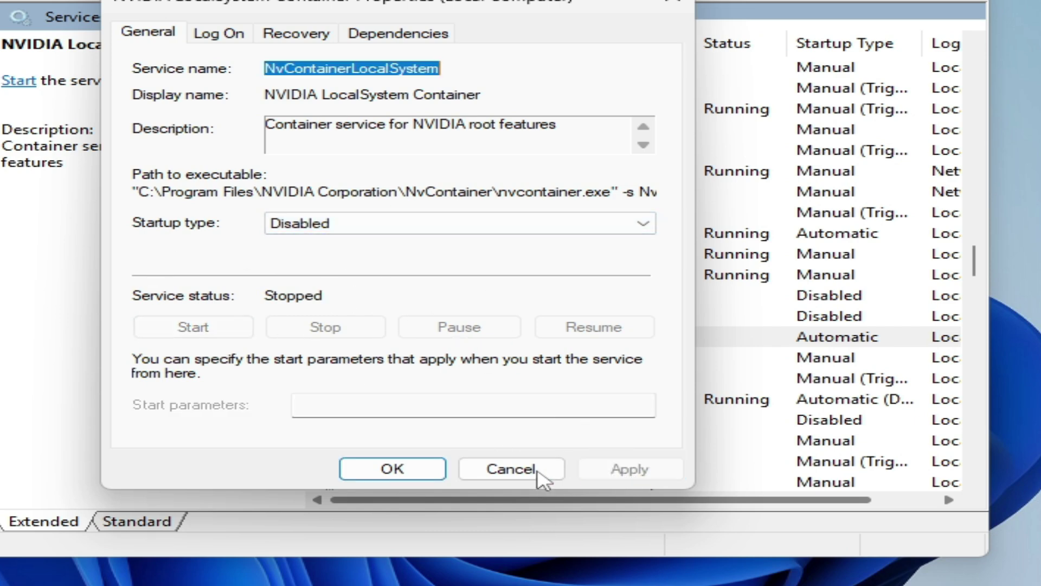
left_click(392, 469)
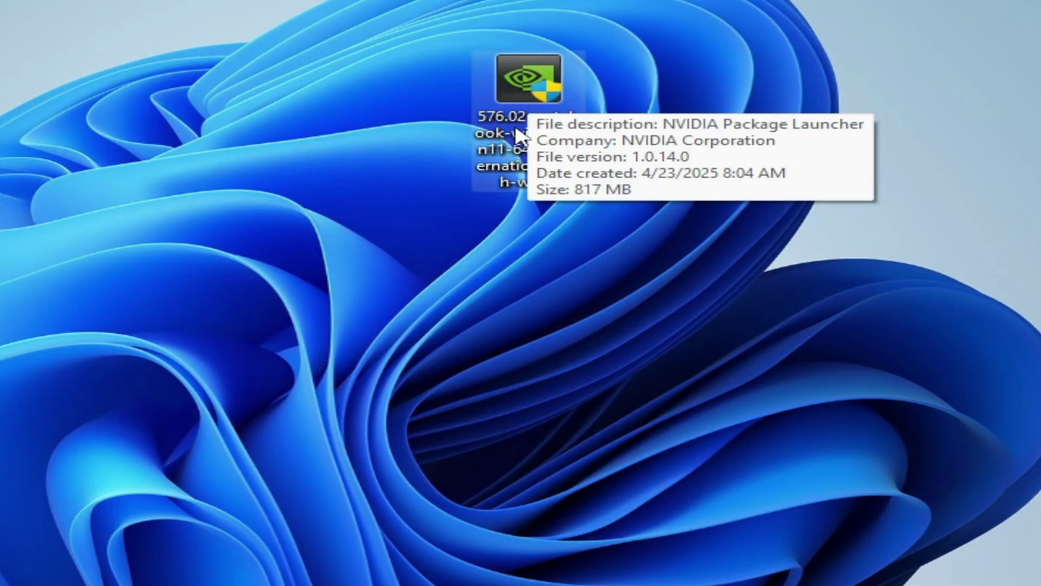
- Run the 576.02 driver installer as administrator and choose a custom clean installation
right_click(515, 92)
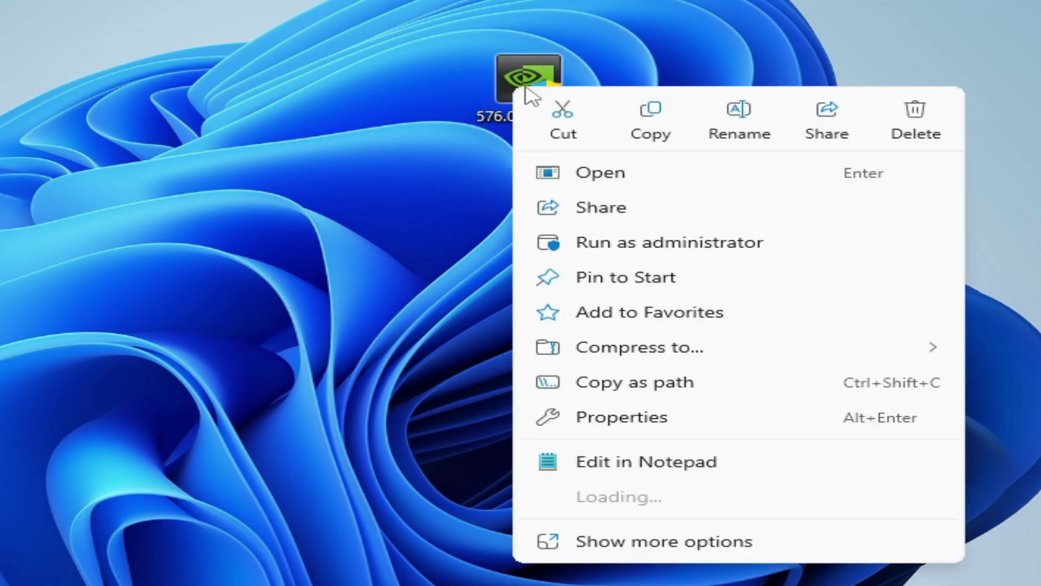
left_click(616, 244)
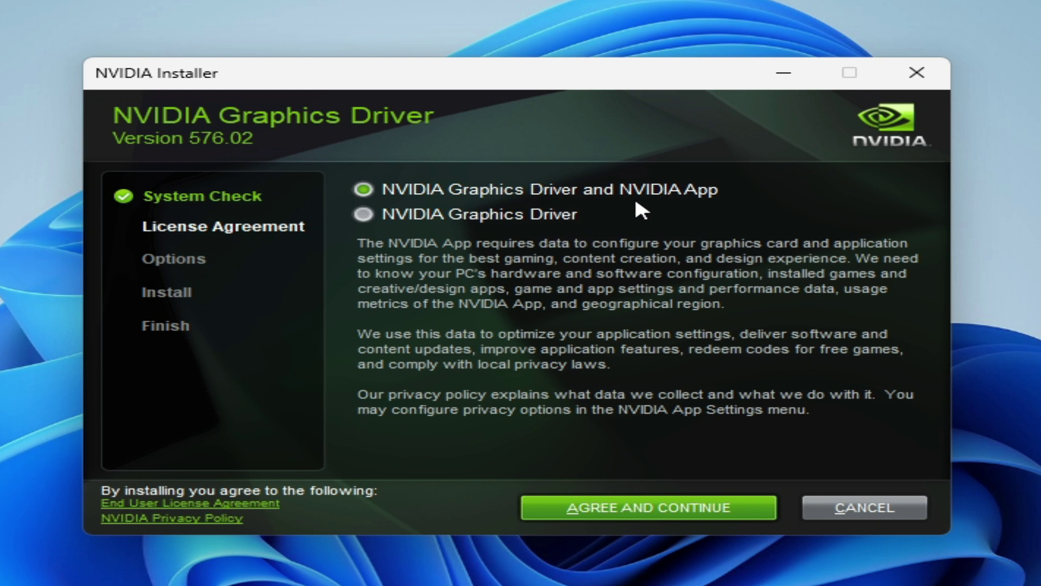
left_click(552, 506)
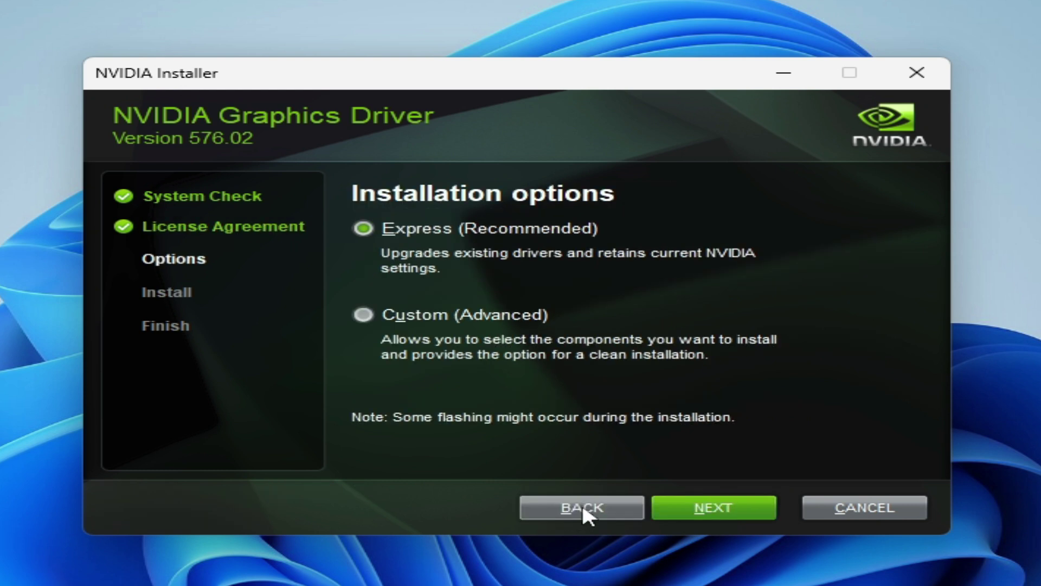
left_click(719, 510)
left_click(363, 389)
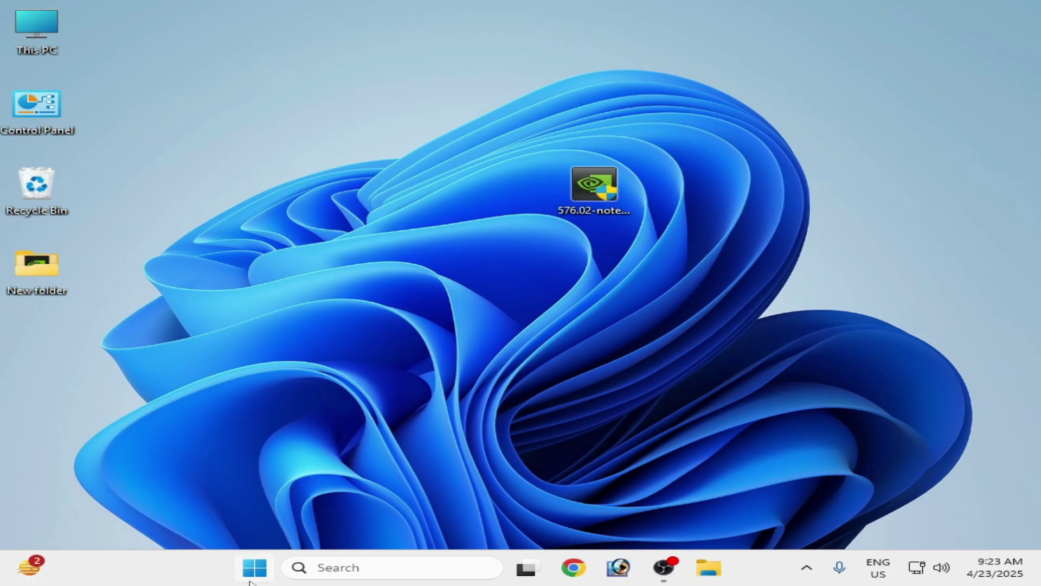
- Restart the computer from the Start menu's Power options
left_click(252, 574)
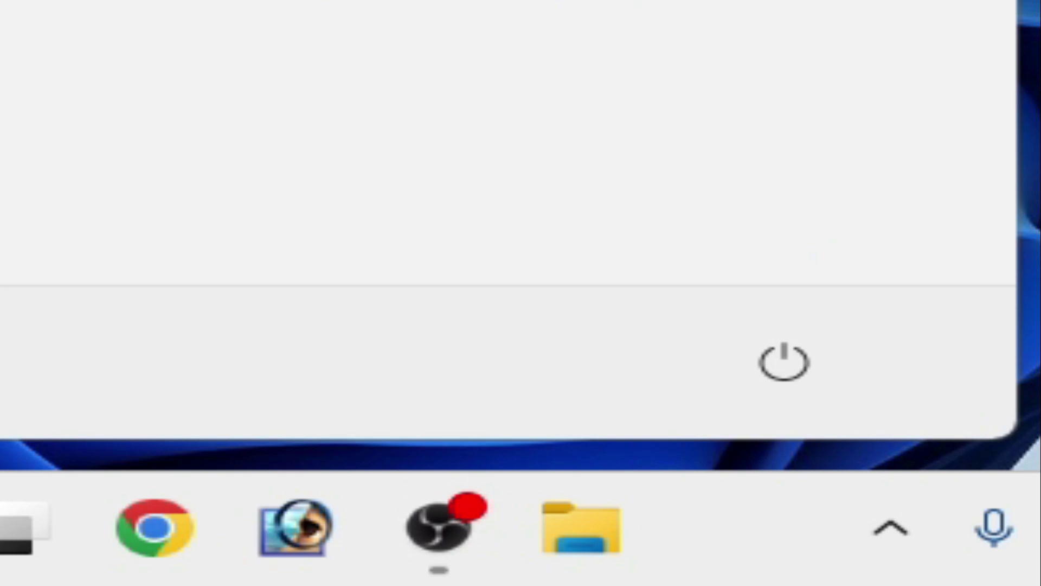
left_click(771, 513)
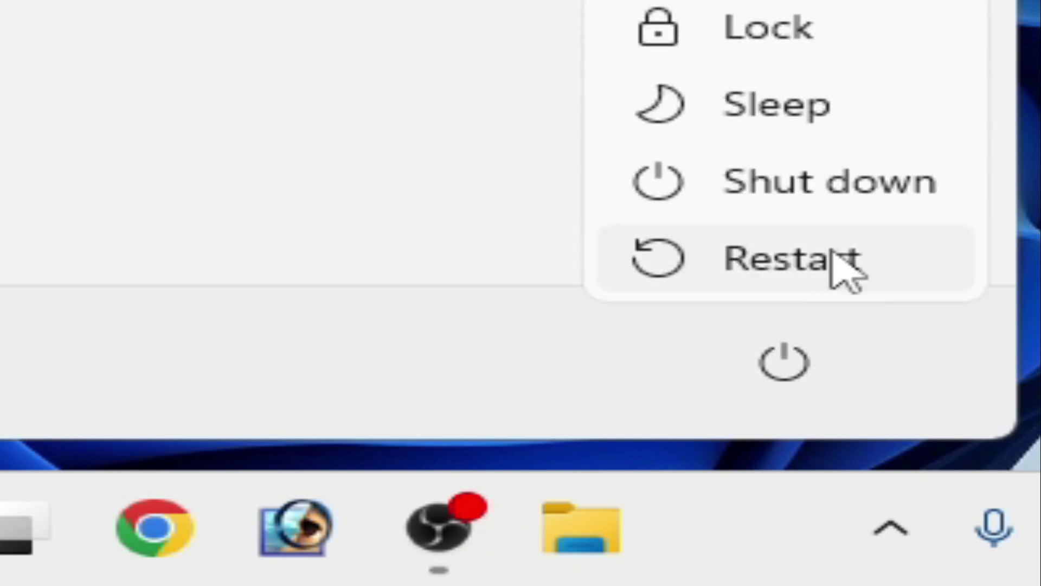
left_click(834, 252)
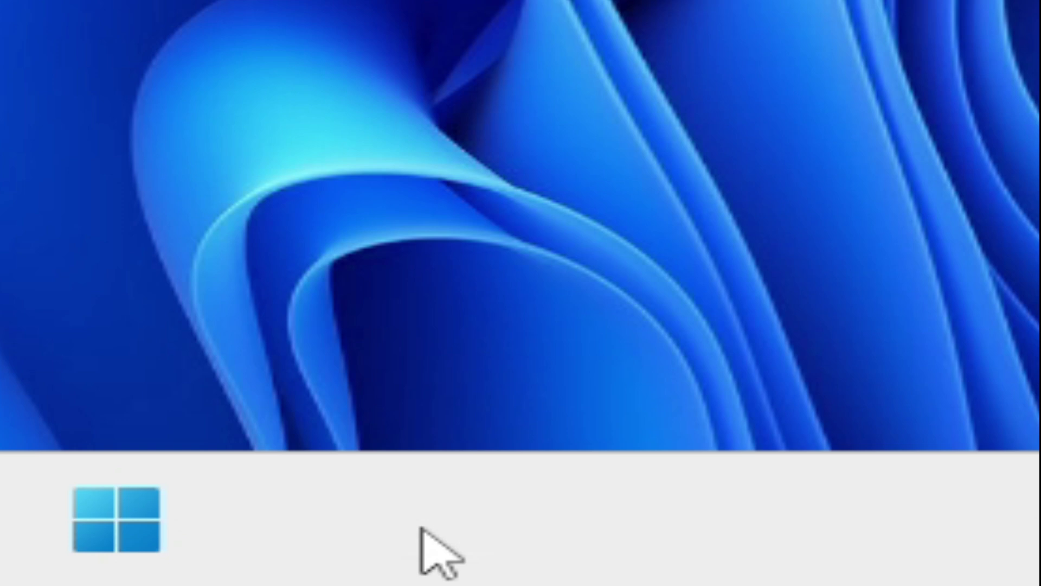
- Search 'servi', open Services, and scroll down to select NVIDIA Display Container LS
left_click(338, 566)
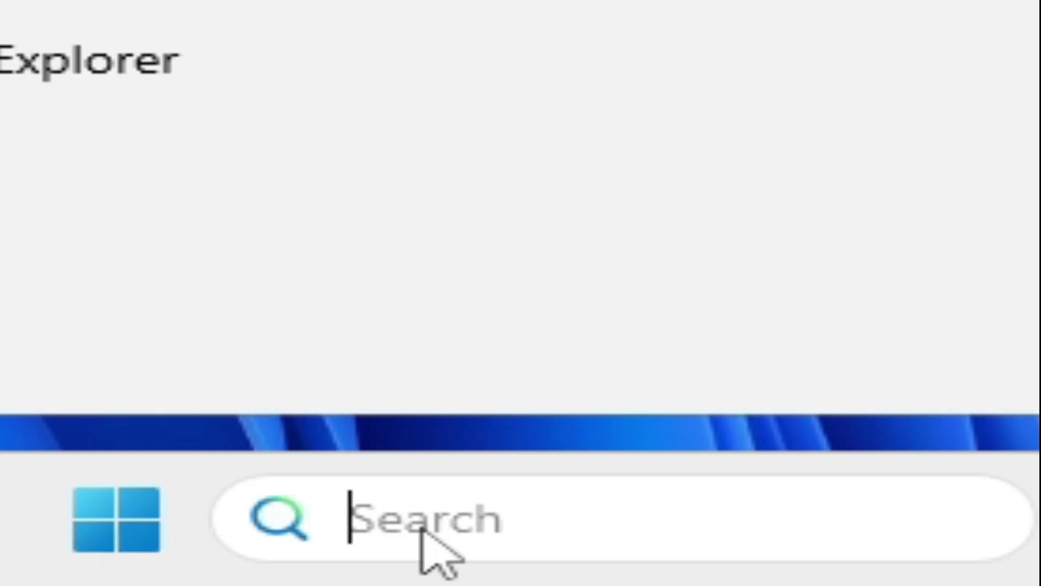
type("servi")
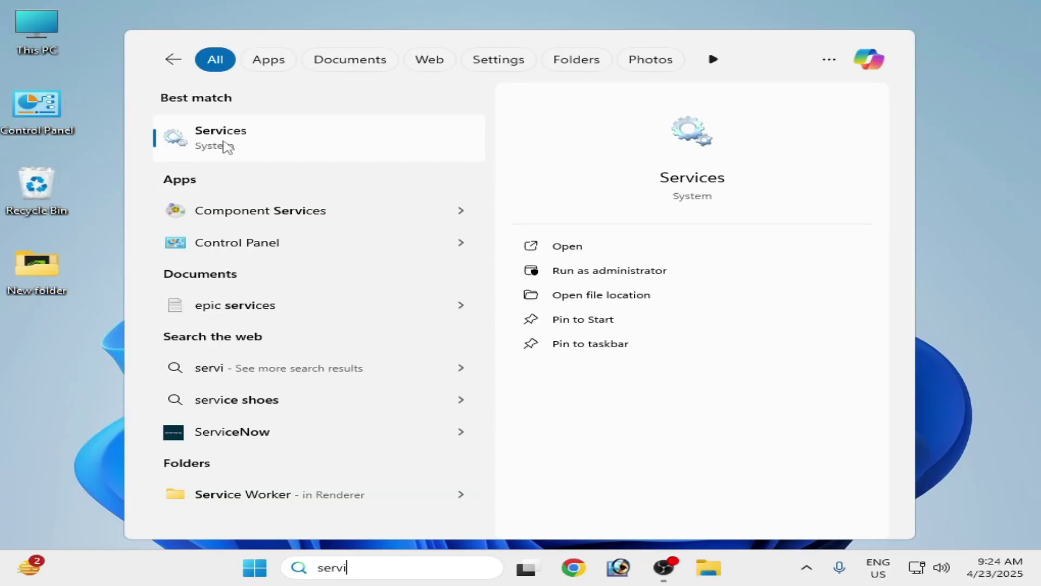
left_click(255, 147)
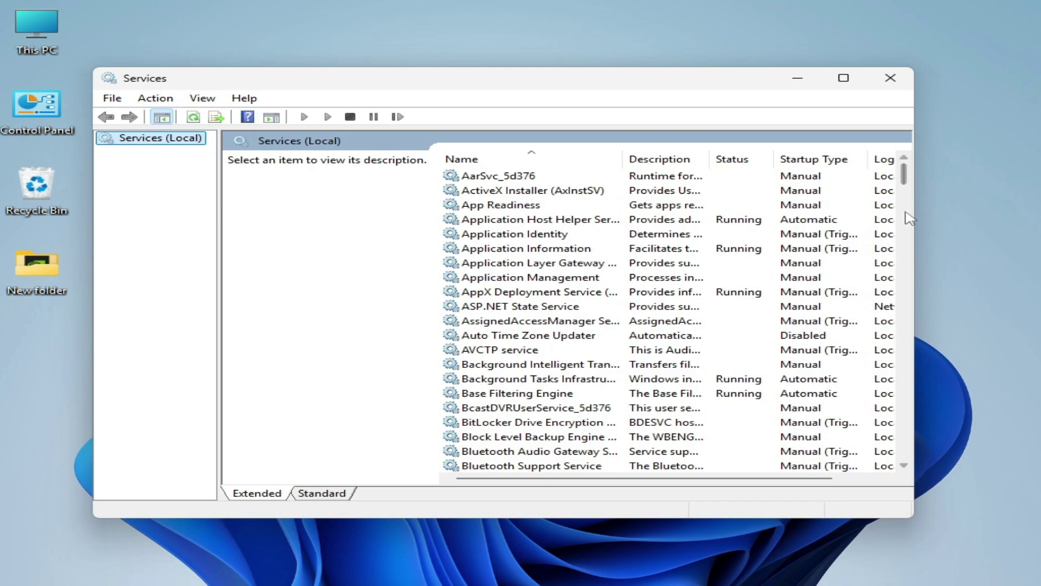
left_click_drag(909, 182, 906, 321)
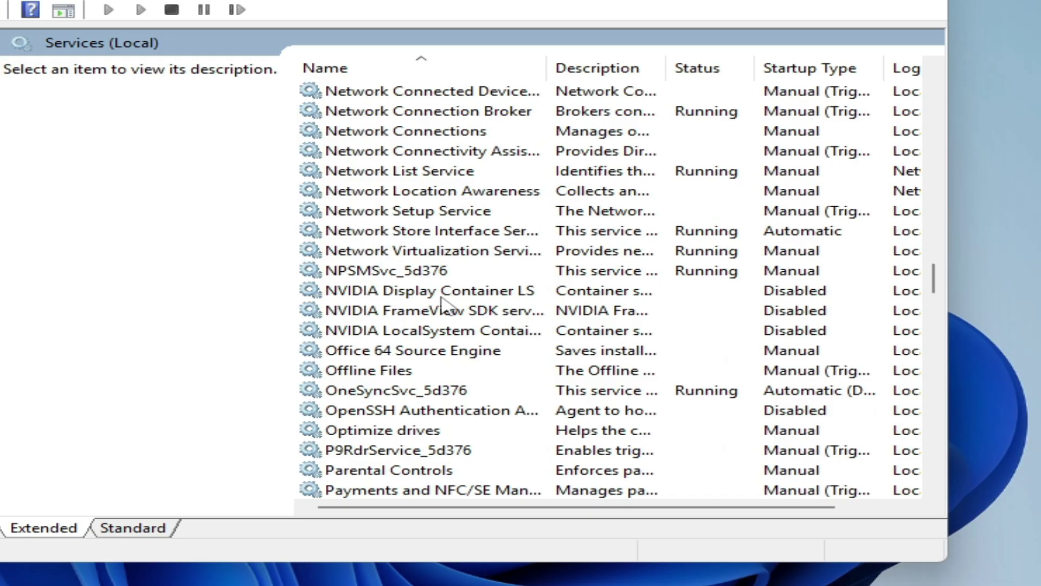
left_click(448, 296)
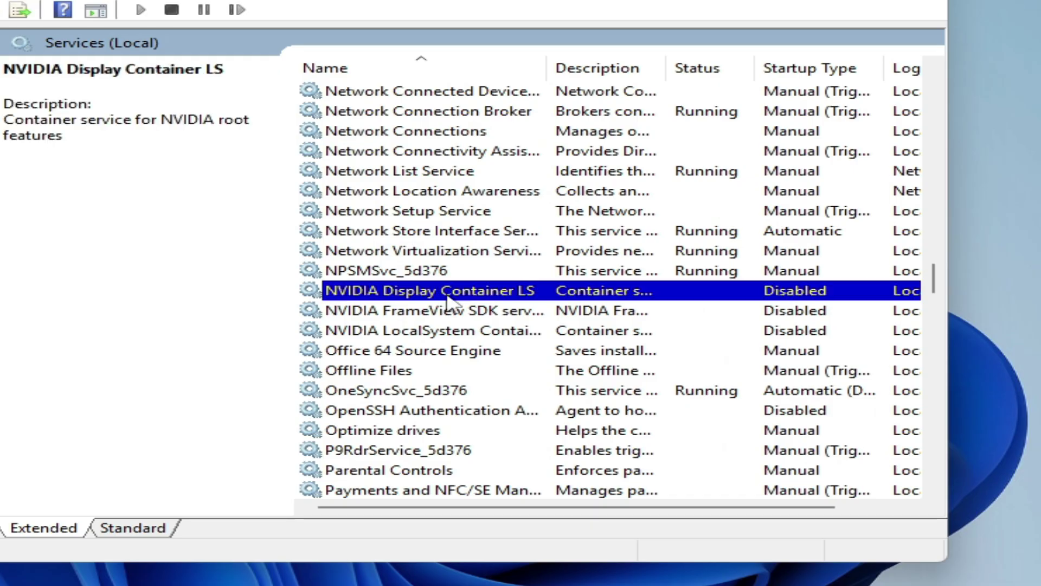
- Set NVIDIA Display Container LS to Automatic startup and start the service
right_click(498, 295)
left_click(562, 490)
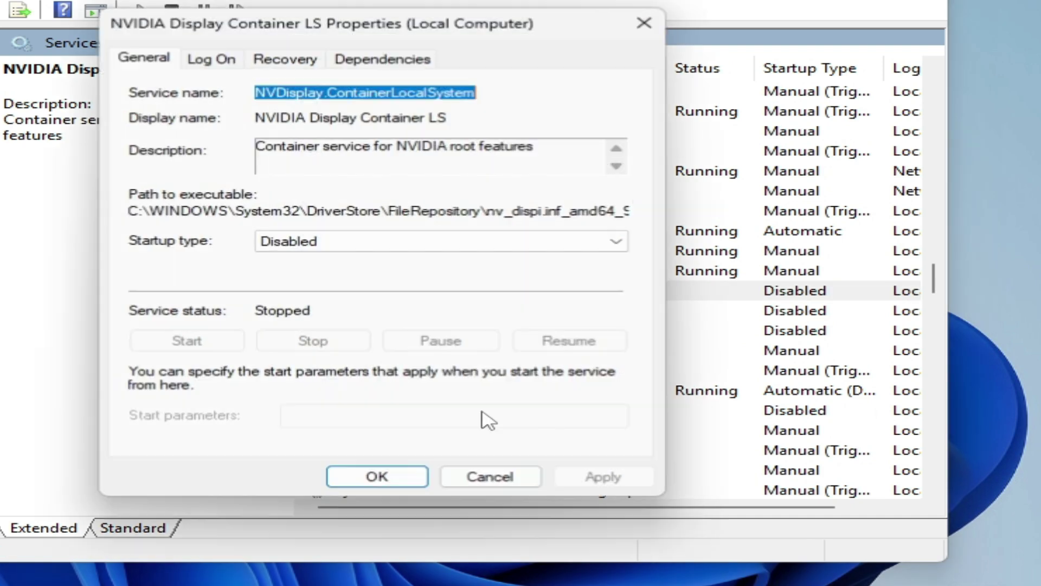
left_click(390, 242)
left_click(372, 274)
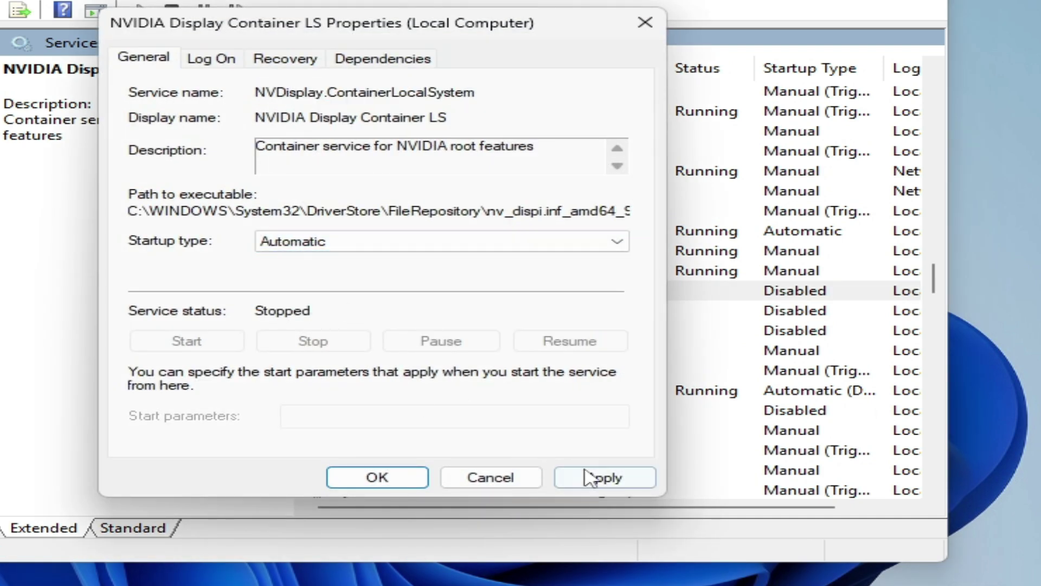
left_click(590, 479)
left_click(213, 346)
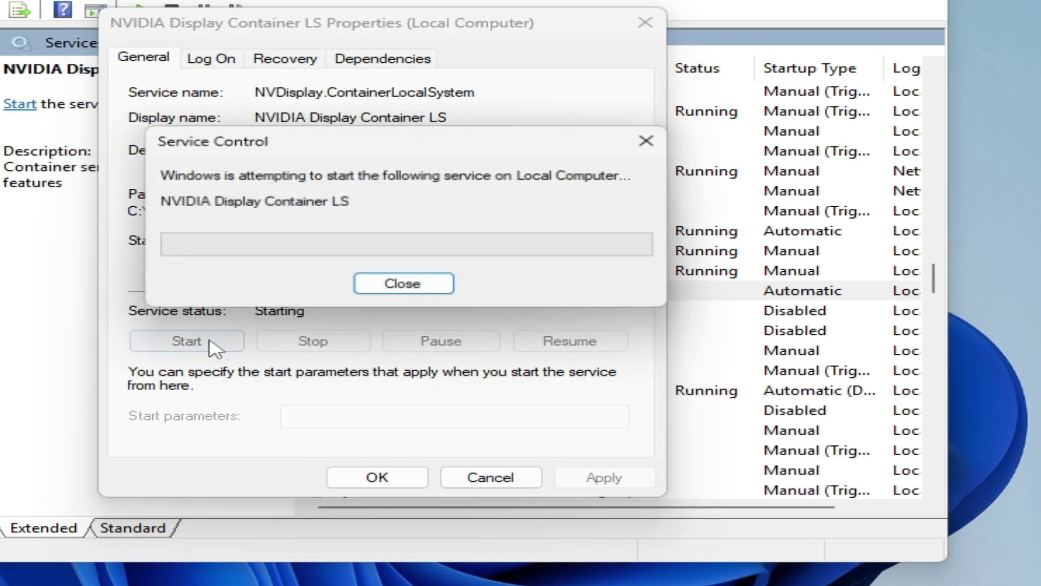
left_click(378, 477)
left_click(396, 310)
- Set the NVIDIA FrameView SDK service's startup type to Automatic
right_click(396, 308)
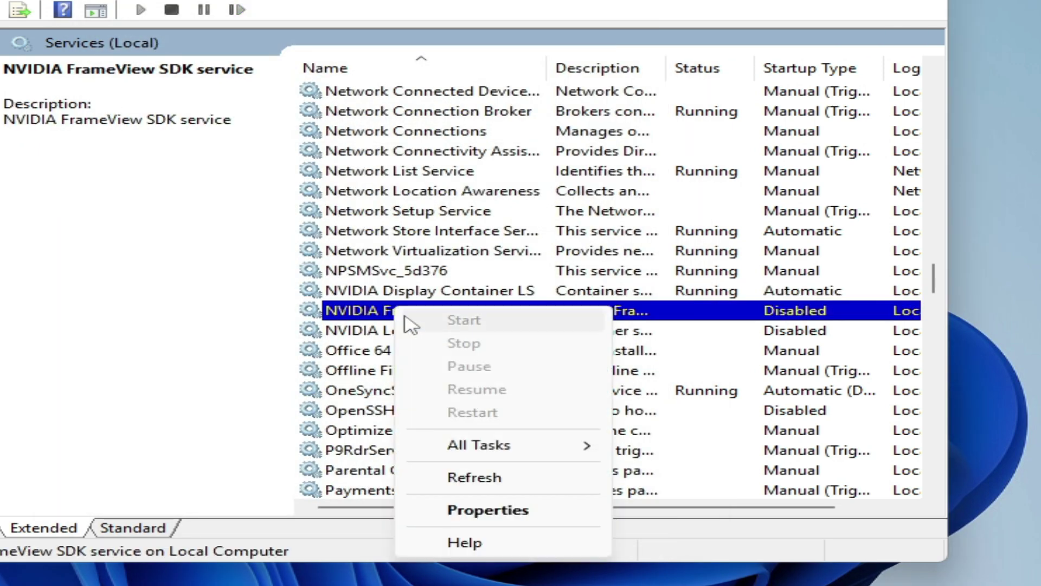
left_click(487, 510)
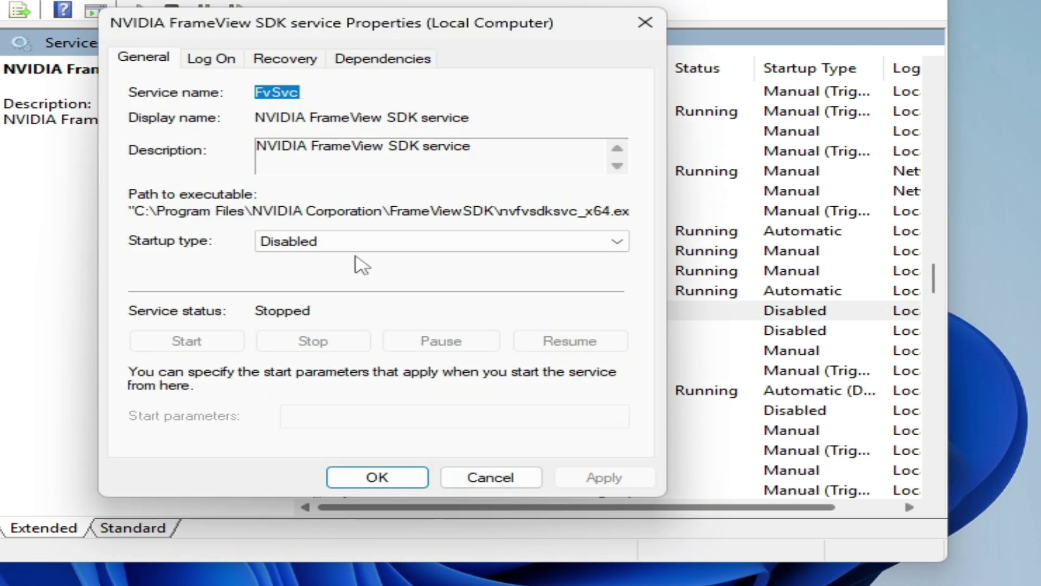
left_click(369, 241)
left_click(376, 272)
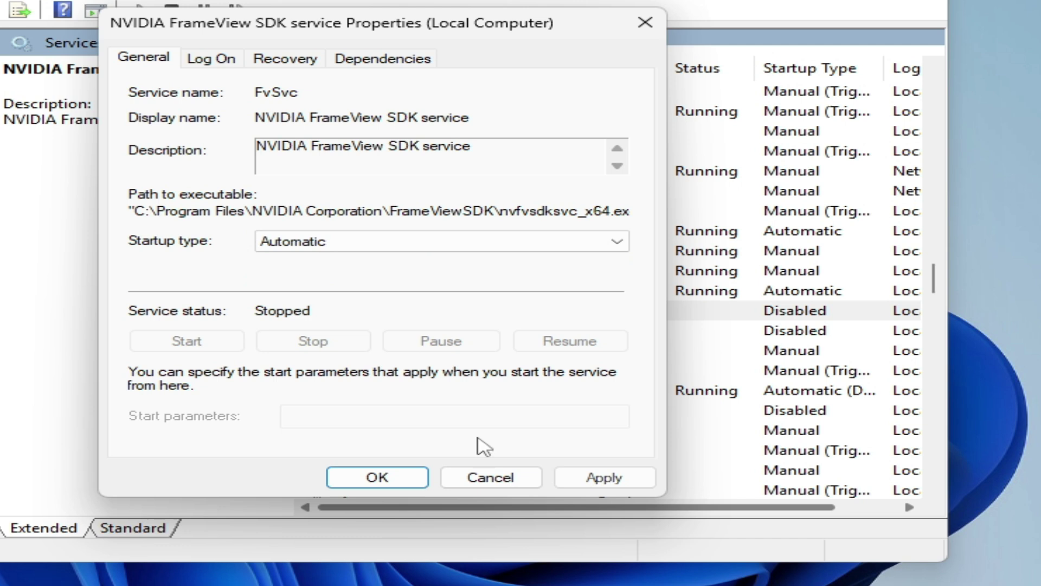
left_click(597, 479)
- Allow the FrameView SDK service to interact with the desktop, then start it
left_click(211, 58)
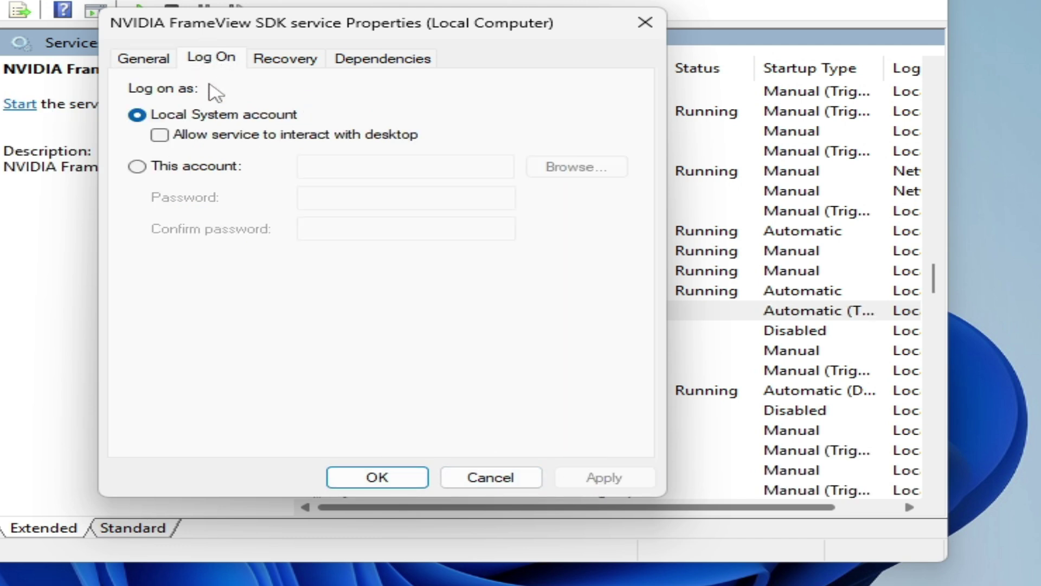
left_click(159, 135)
left_click(600, 479)
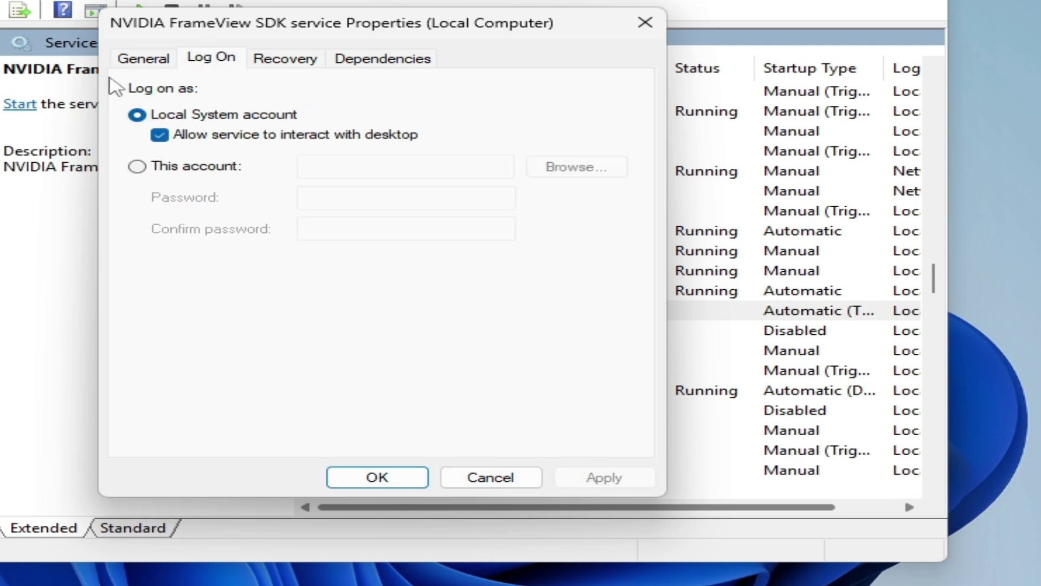
left_click(173, 57)
left_click(151, 62)
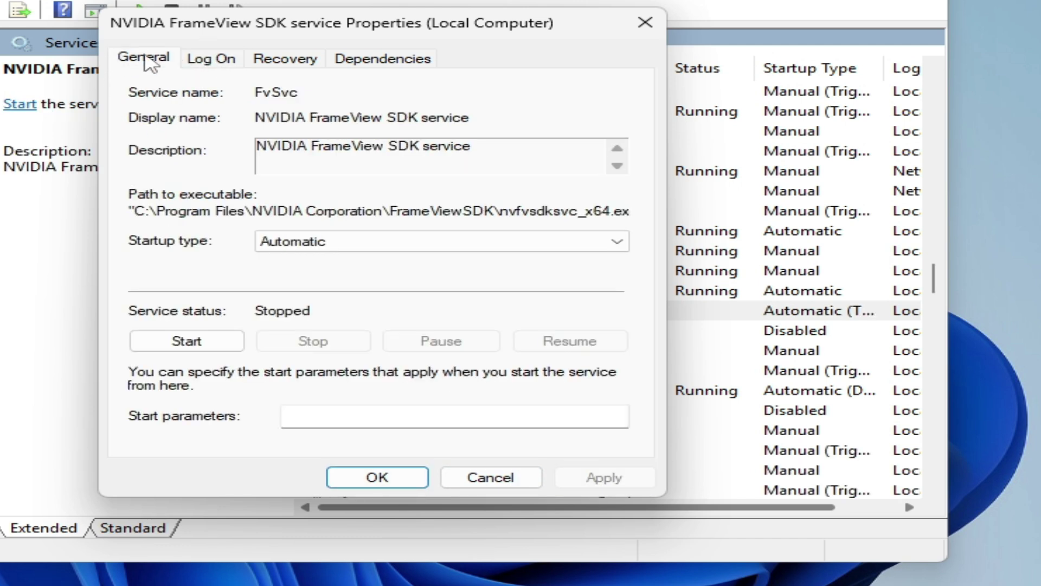
left_click(220, 340)
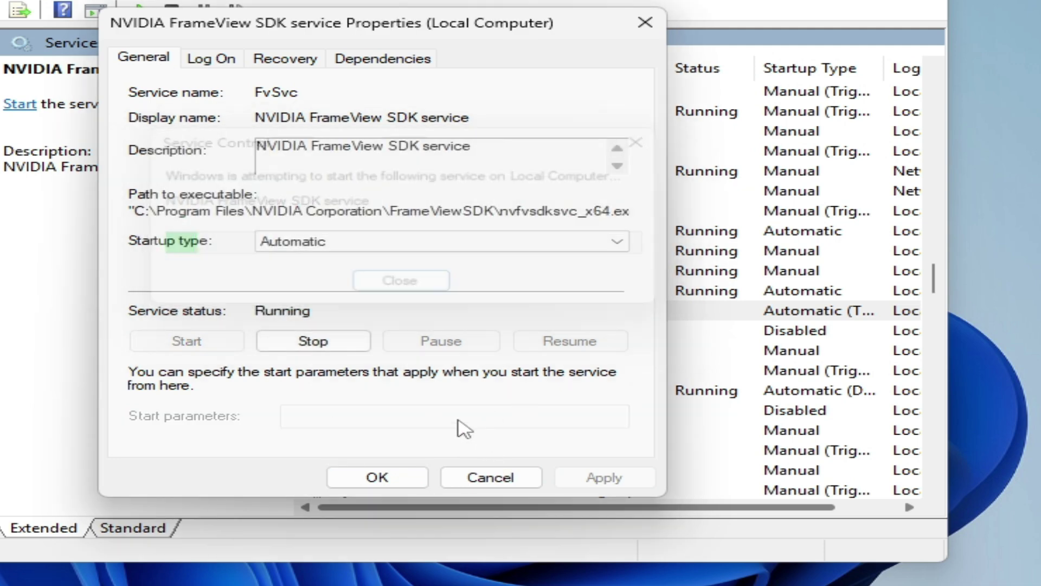
left_click(365, 477)
- Give NVIDIA LocalSystem Container Automatic startup, then start it from its right-click menu
right_click(393, 335)
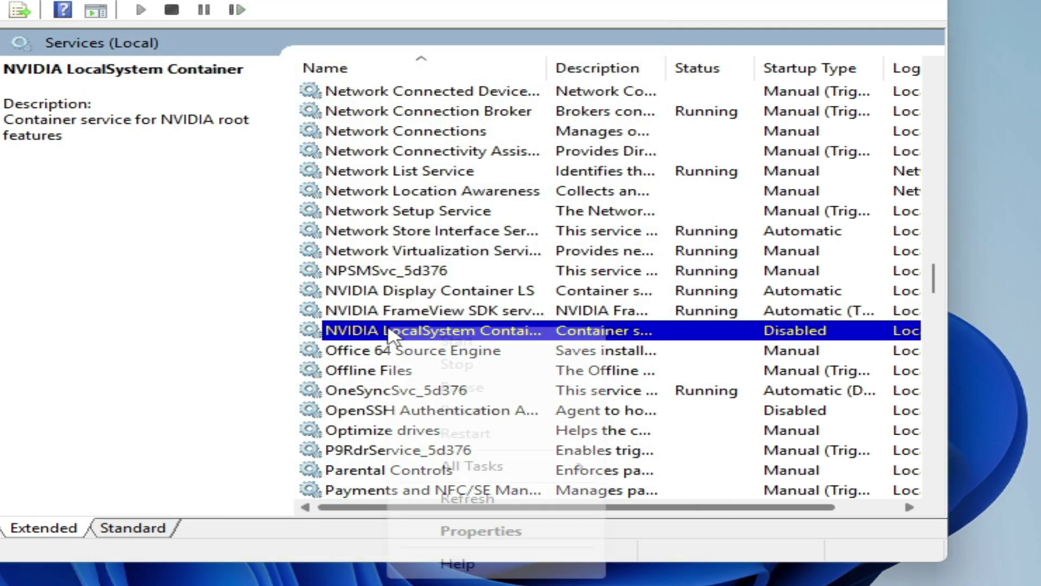
left_click(480, 530)
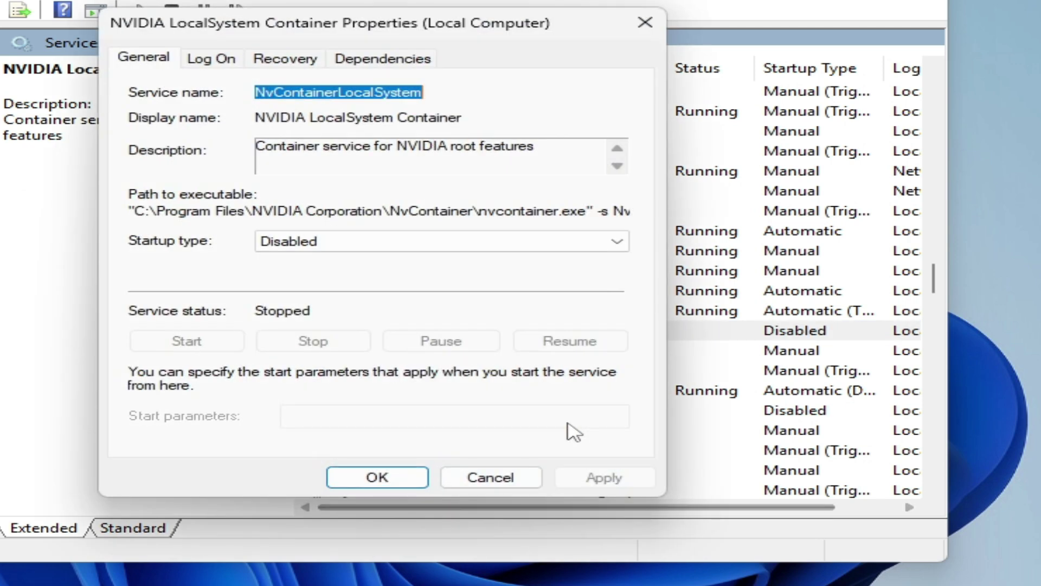
left_click(325, 244)
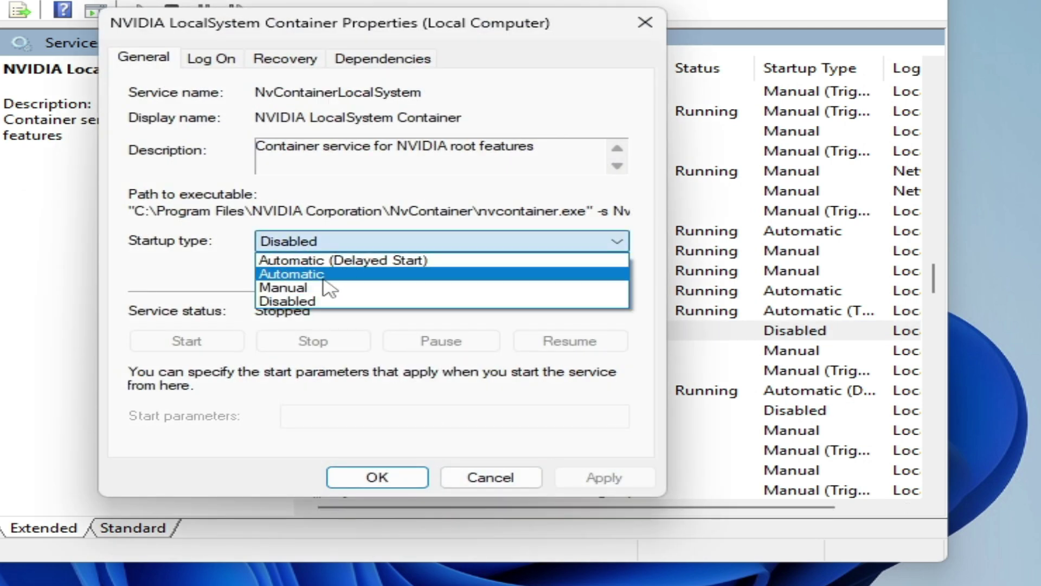
left_click(323, 276)
left_click(611, 482)
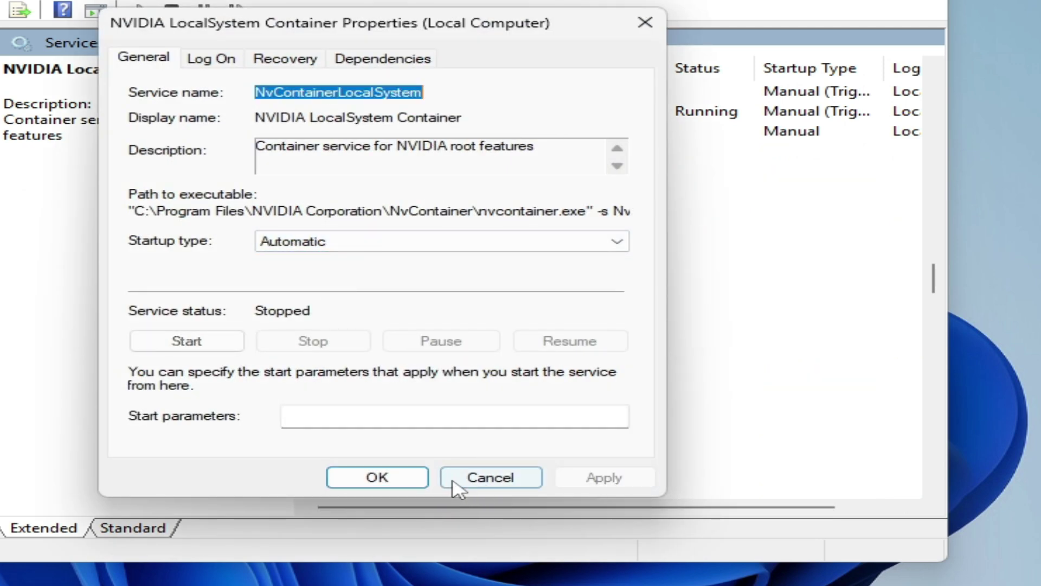
left_click(401, 478)
left_click(413, 330)
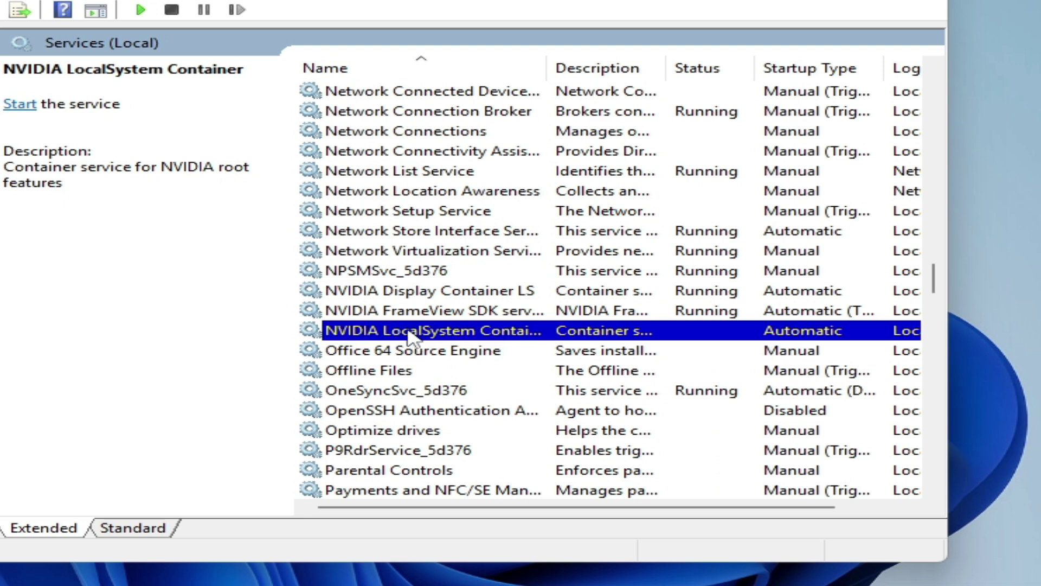
right_click(408, 333)
left_click(450, 344)
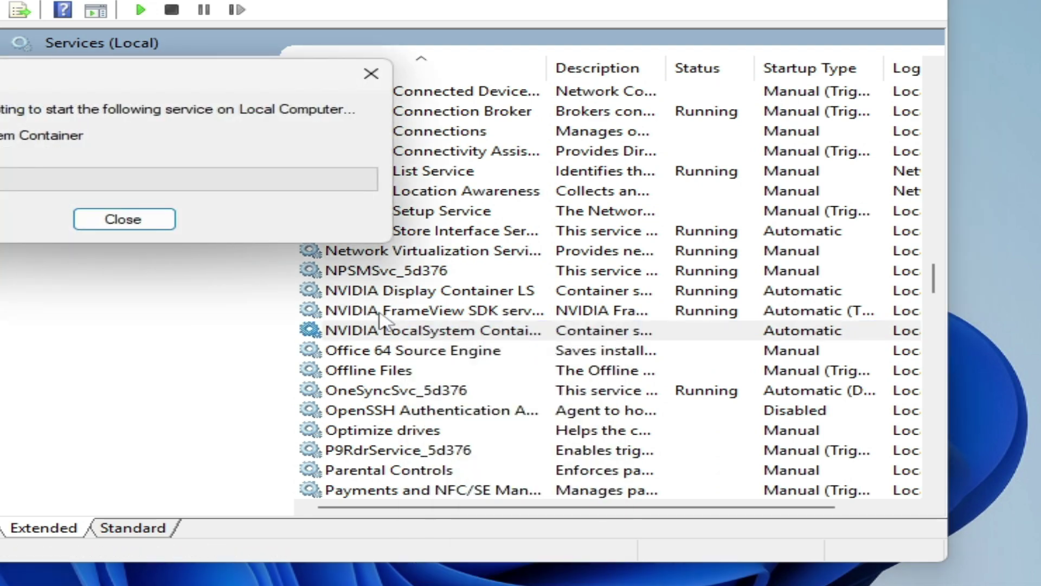
left_click(414, 329)
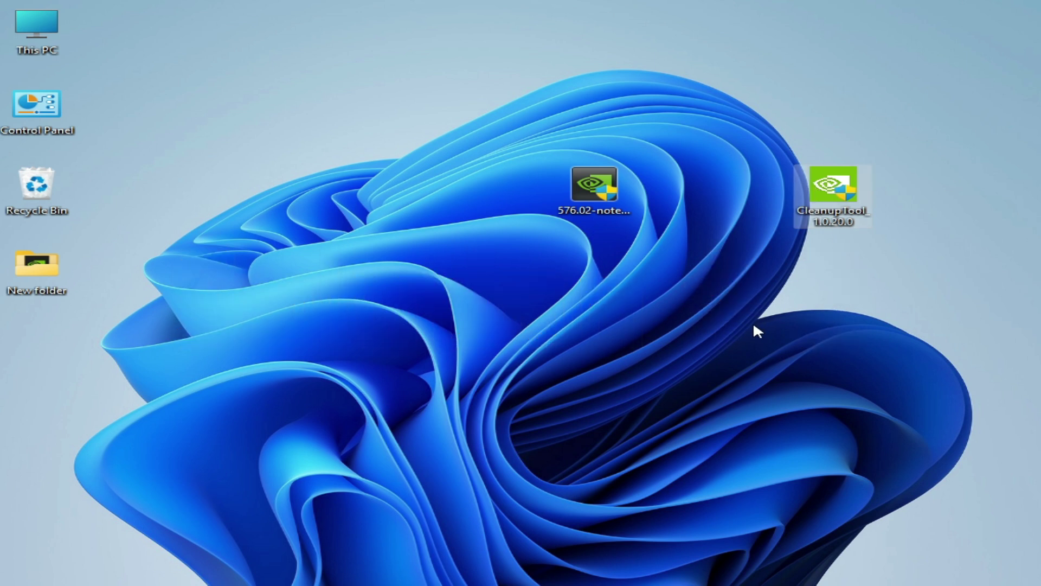
- Drag the CleanupTool_1.0.20.0 icon to the desktop centre, left of the driver package
left_click_drag(805, 217, 392, 316)
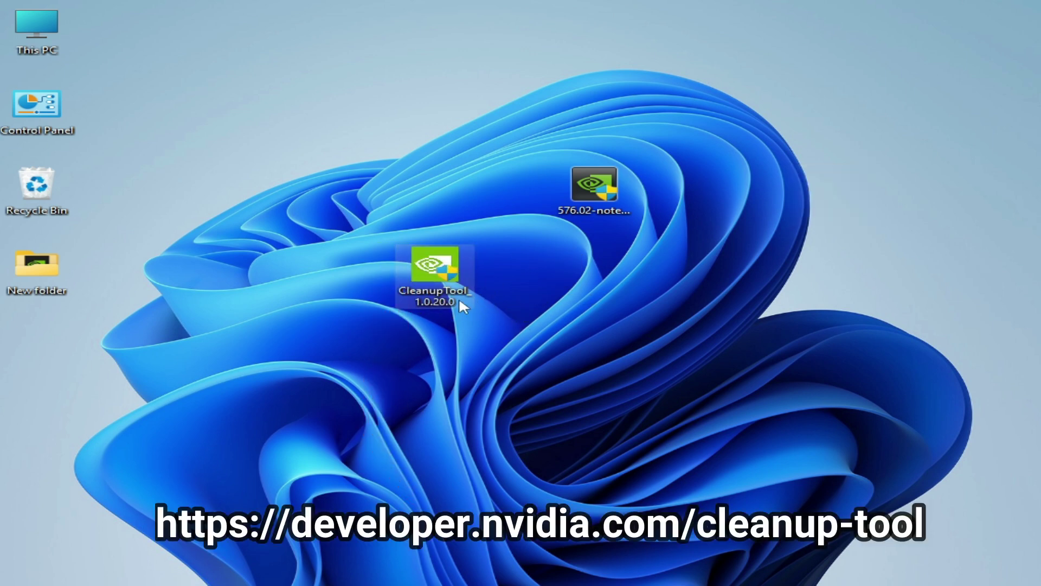
mouse_move(452, 298)
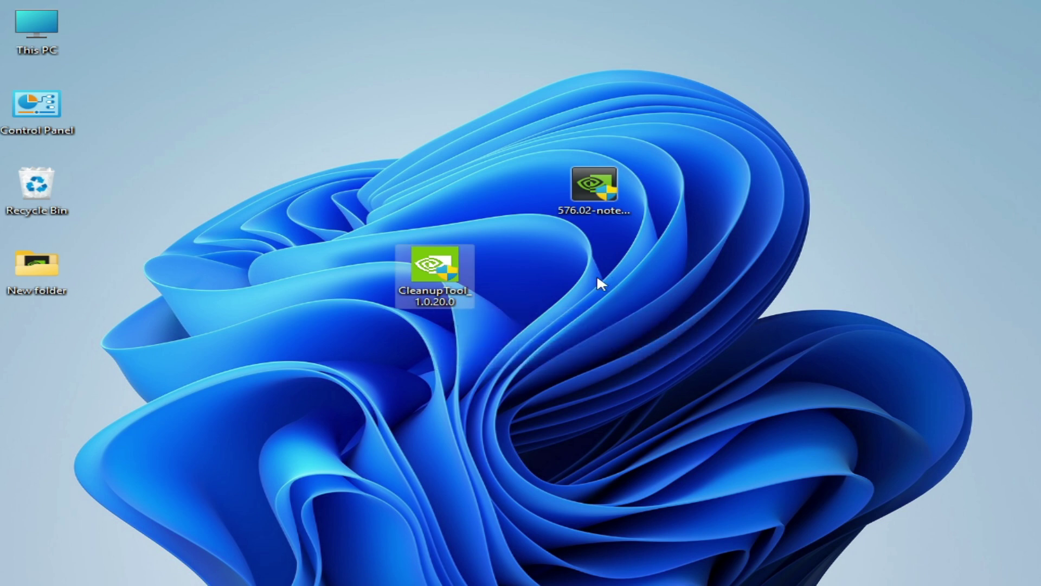
- Run CleanupTool as administrator to remove all NVIDIA drivers, declining the immediate reboot
right_click(431, 273)
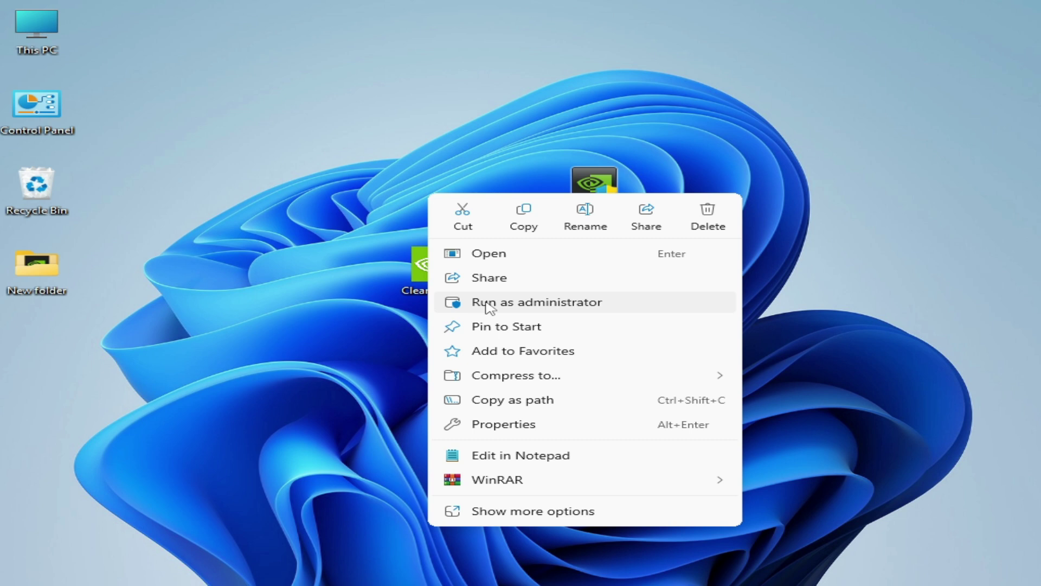
left_click(538, 308)
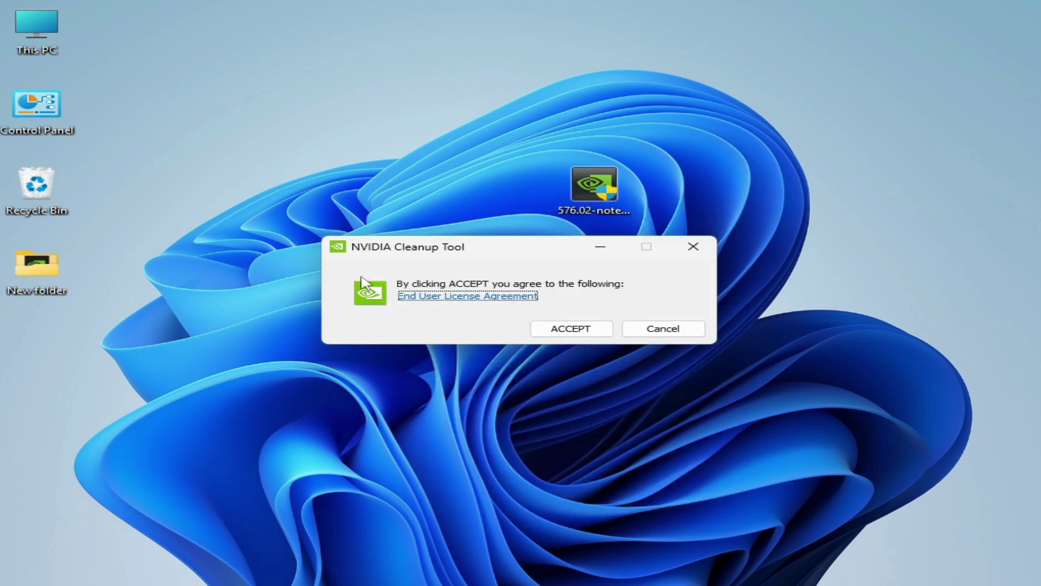
left_click(571, 329)
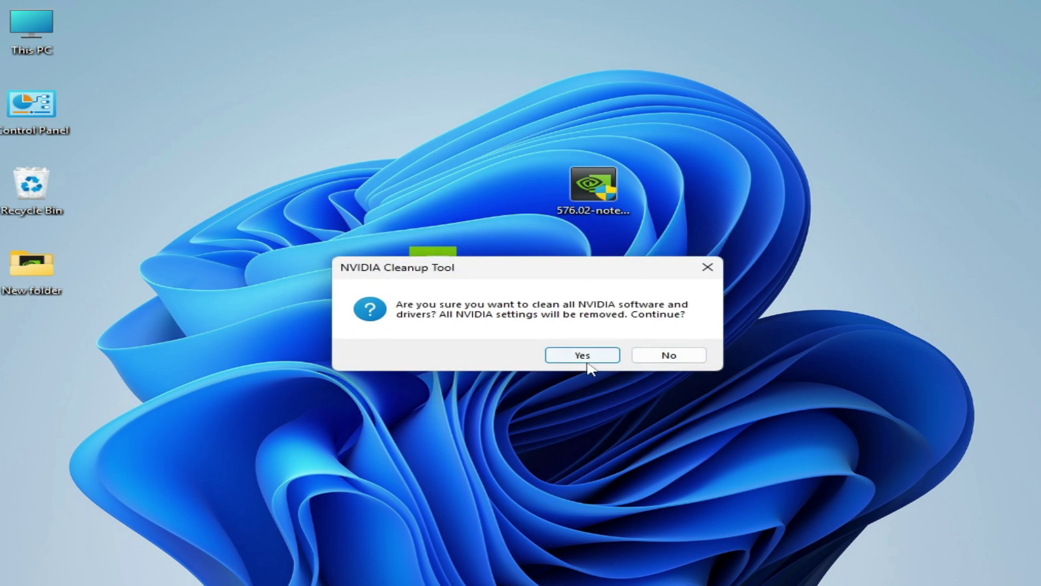
left_click(582, 355)
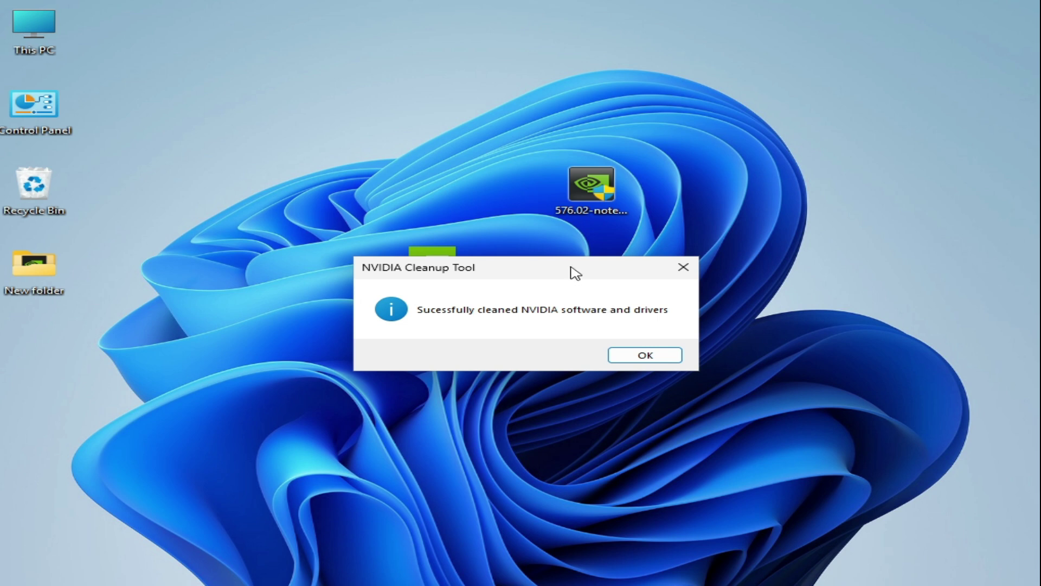
left_click_drag(575, 273, 458, 214)
left_click(525, 298)
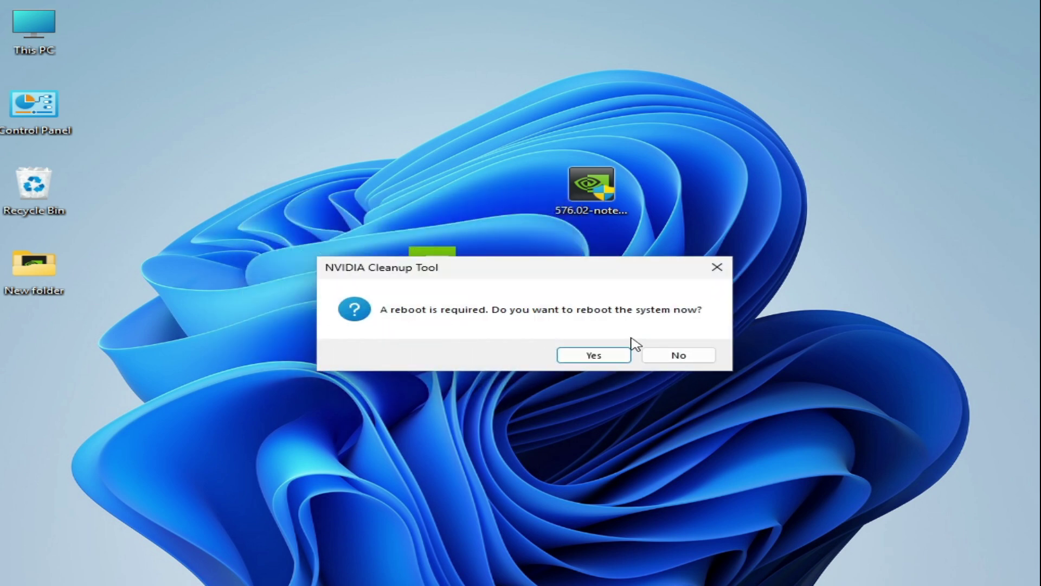
left_click(697, 359)
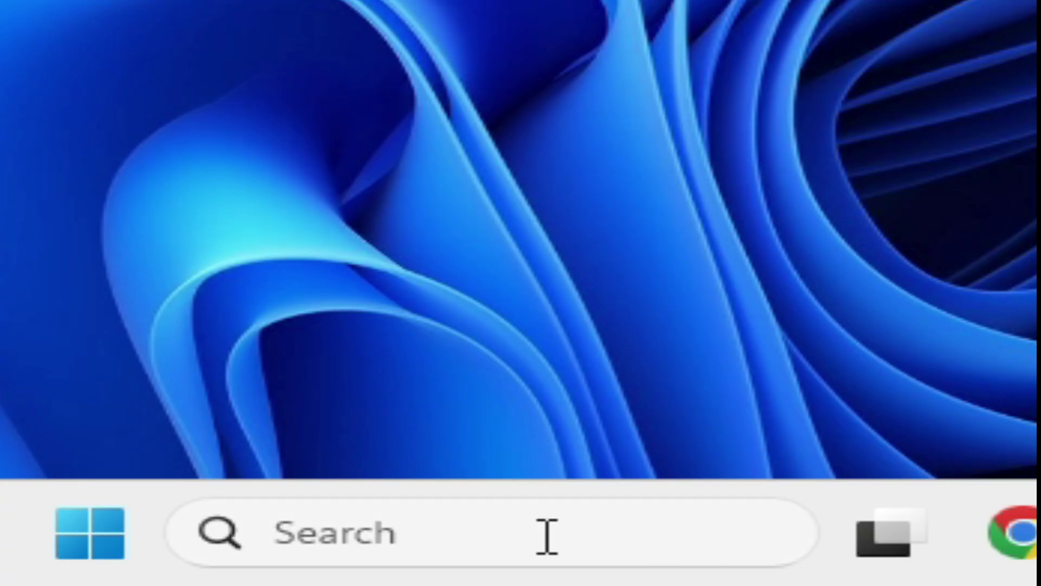
- Search 'control', open Control Panel in Category view, and go to Uninstall a program
left_click(166, 568)
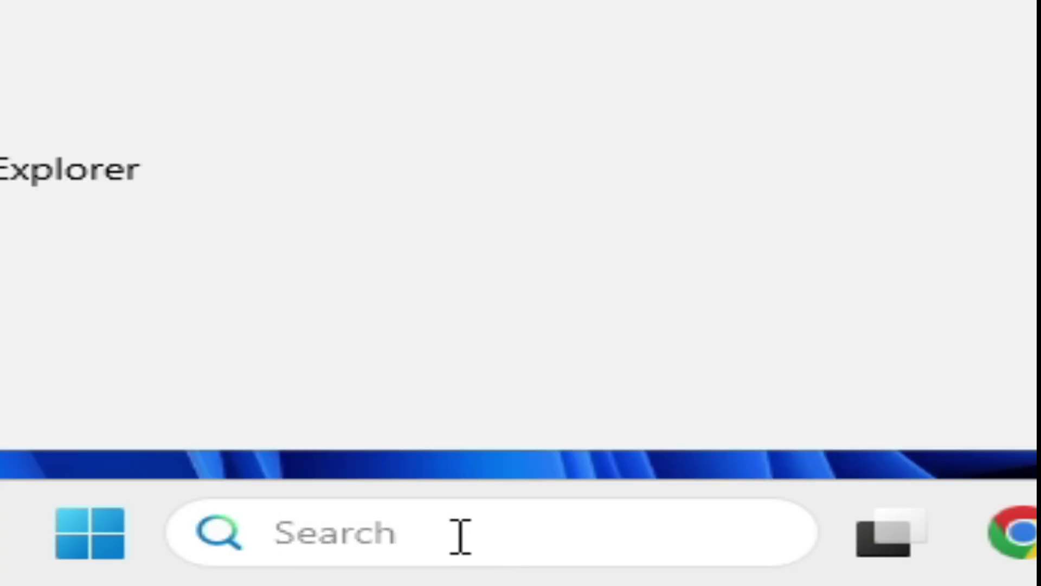
type("control")
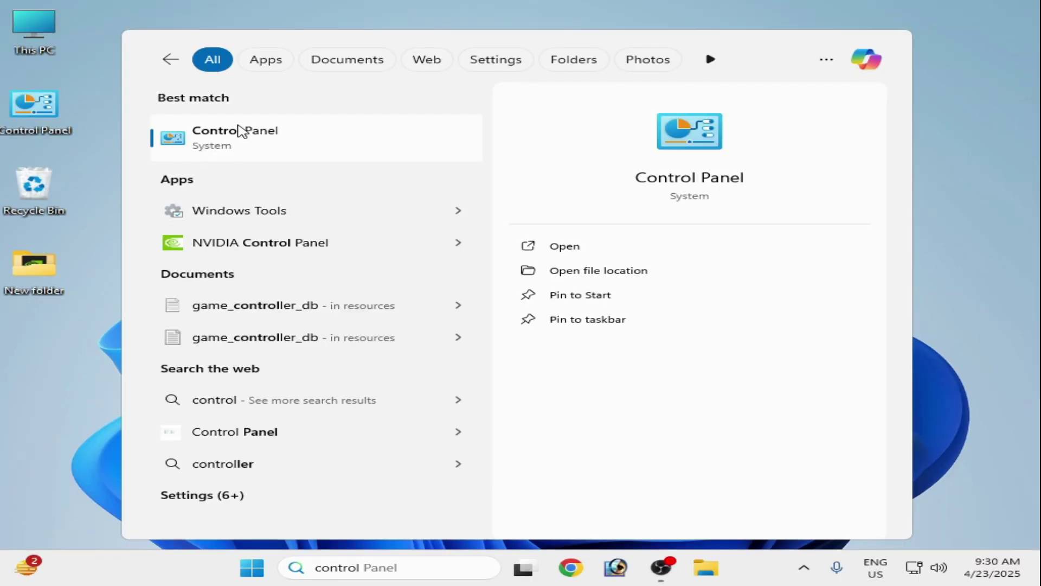
left_click(239, 130)
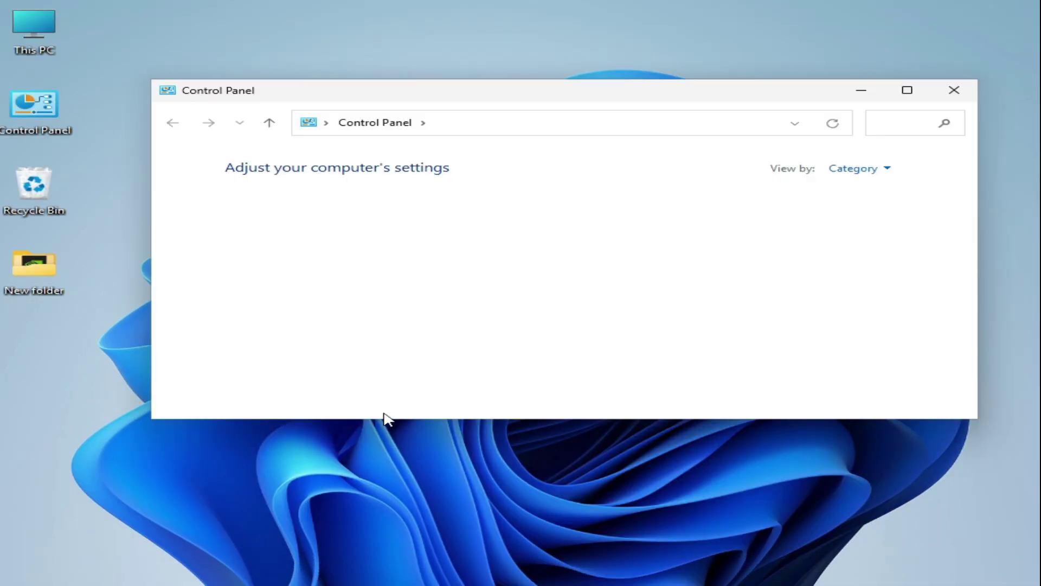
left_click(888, 170)
left_click(843, 194)
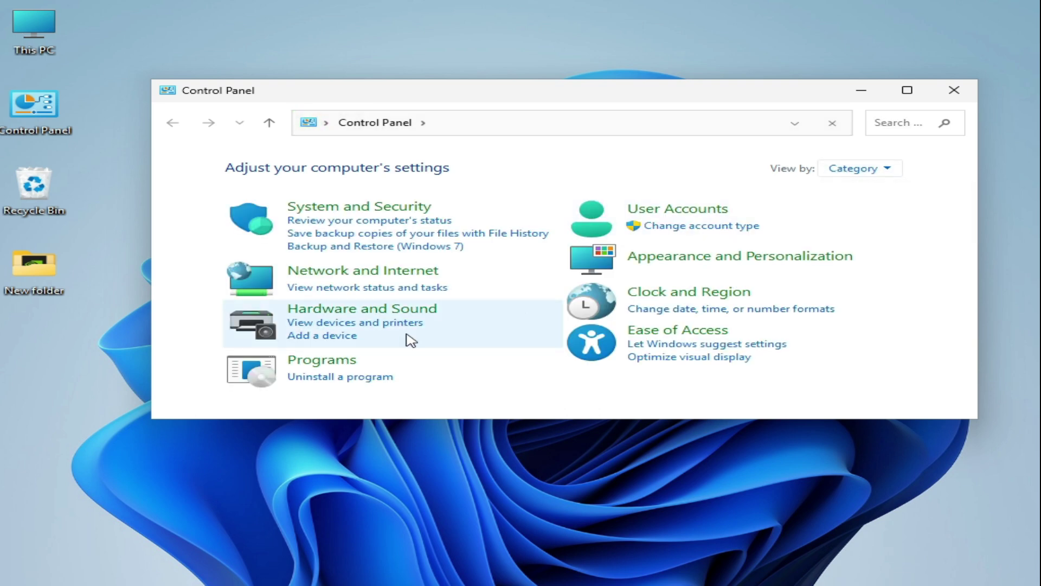
left_click(350, 378)
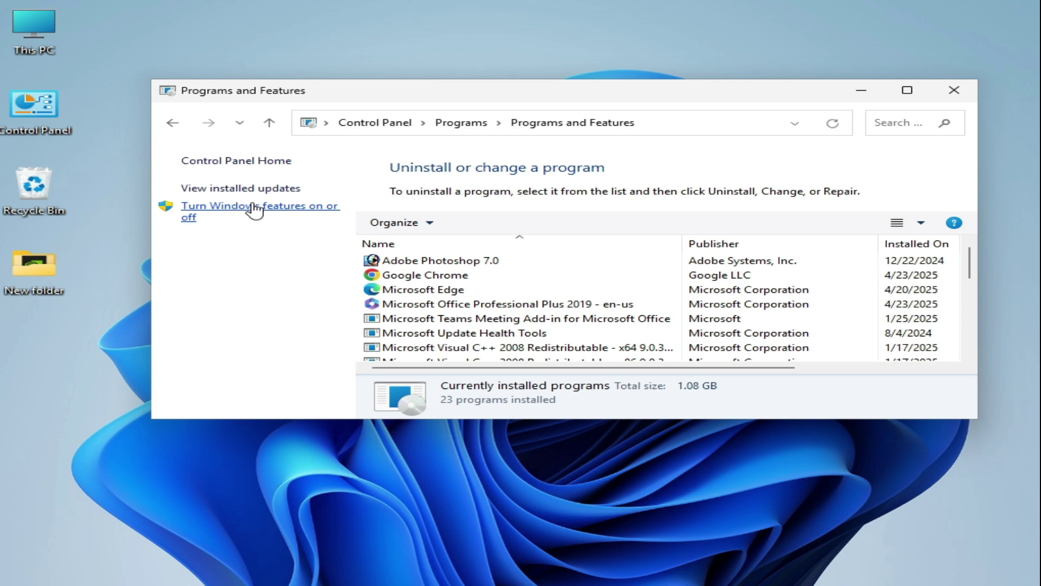
- Untick .NET Framework 3.5 and .NET Framework 4.8 Advanced Services in Windows Features and apply
left_click(281, 213)
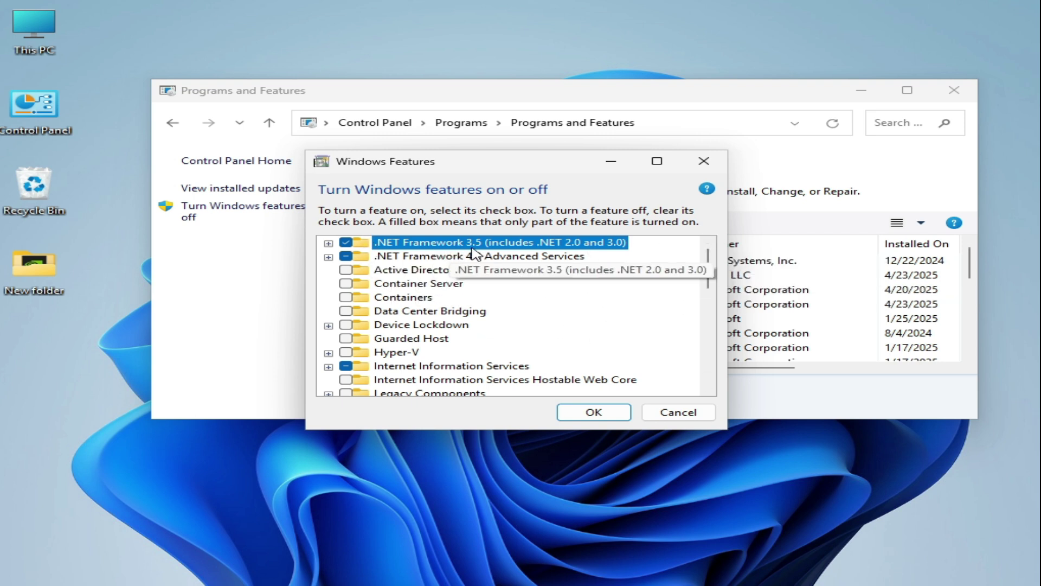
left_click(346, 243)
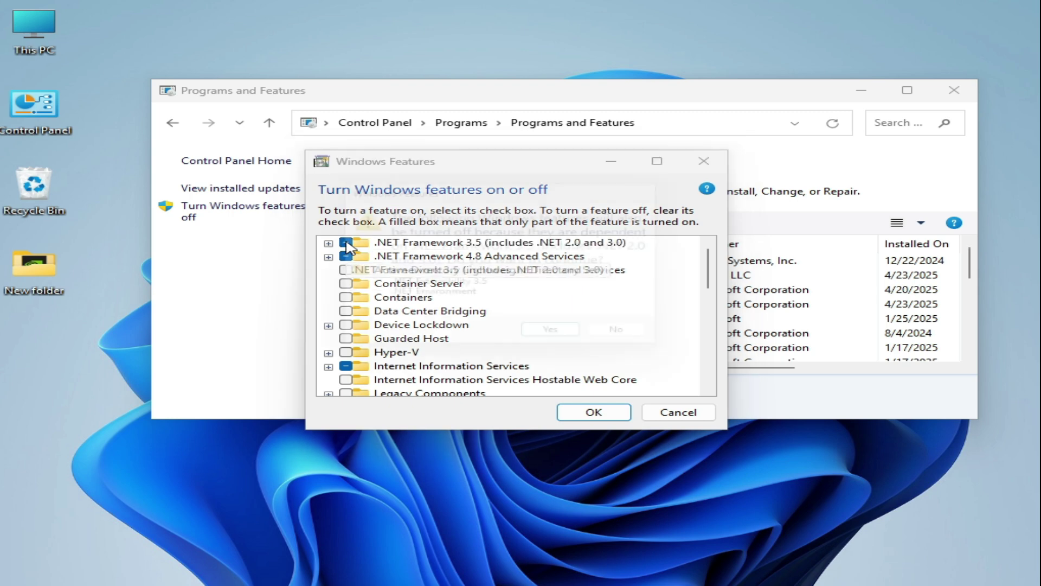
left_click(559, 344)
left_click(346, 256)
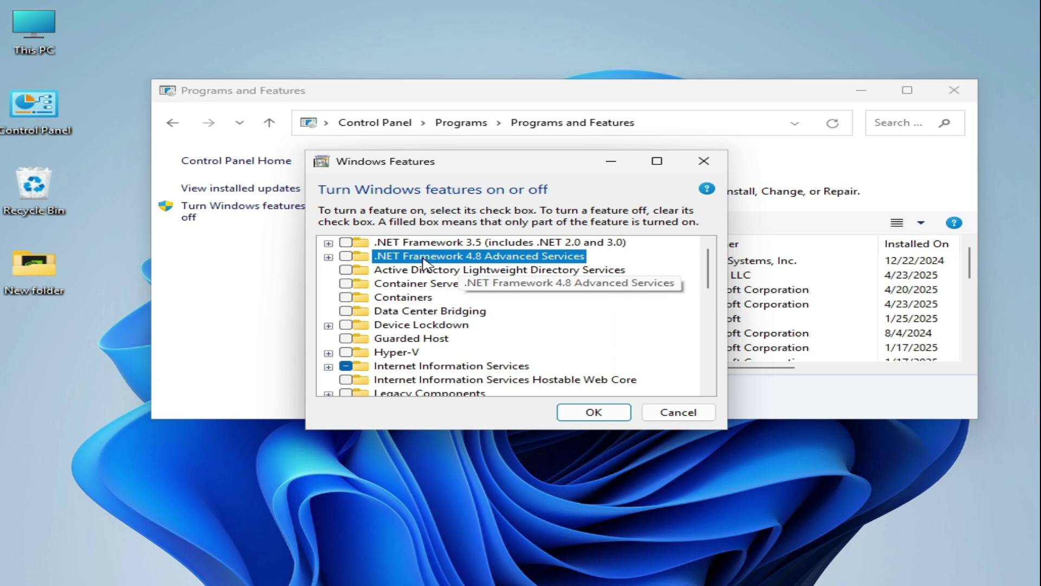
left_click(595, 413)
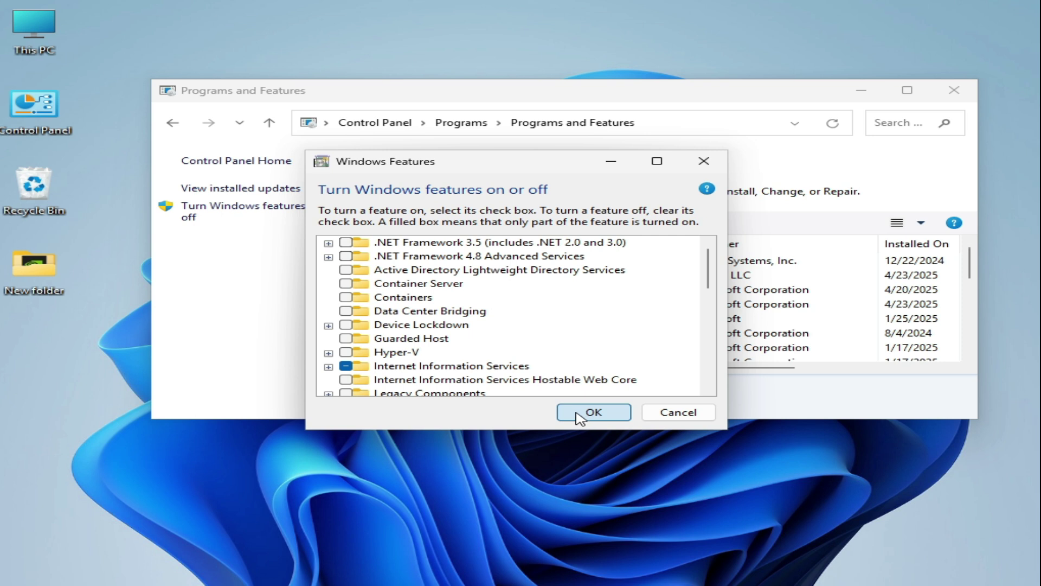
left_click(579, 417)
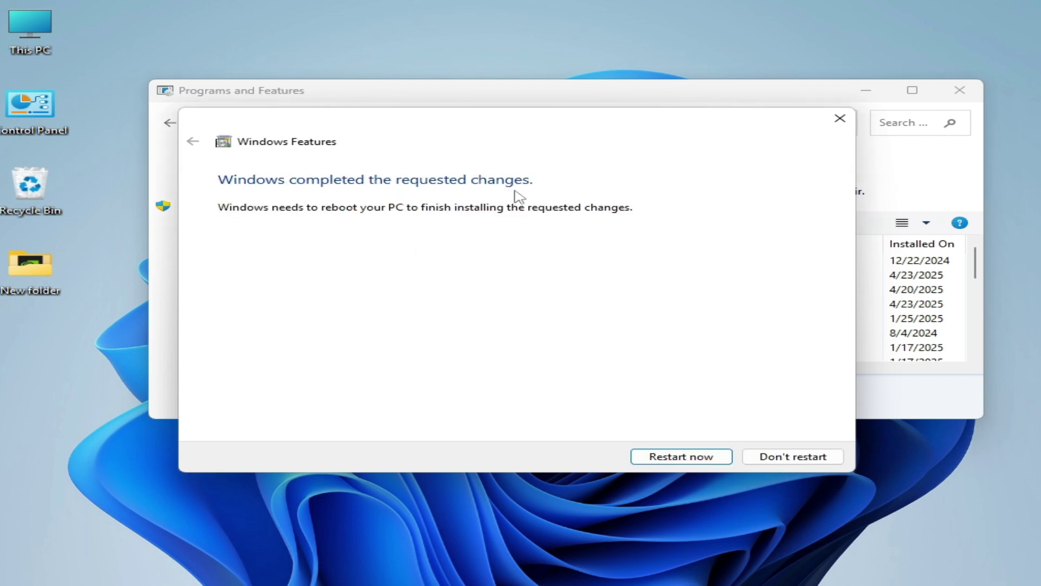
- Skip the restart prompt, recheck the Windows features list, then close it and Programs and Features
left_click(794, 456)
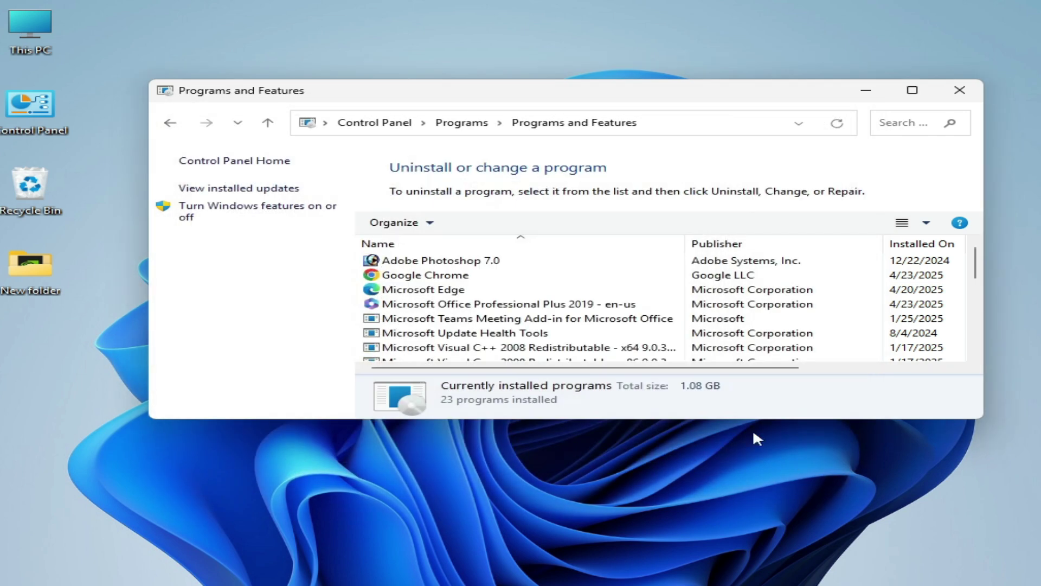
left_click(285, 210)
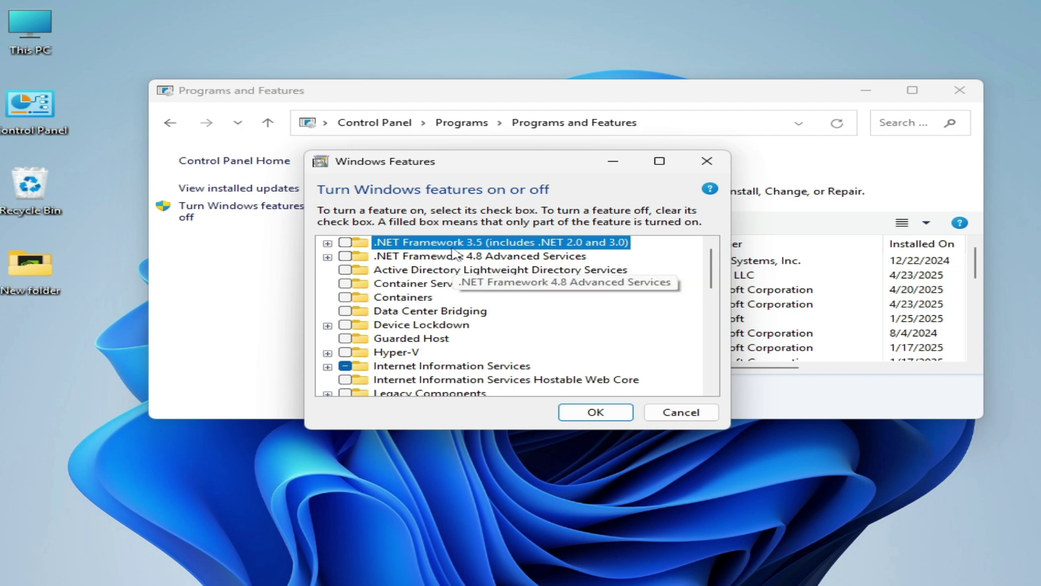
left_click(673, 412)
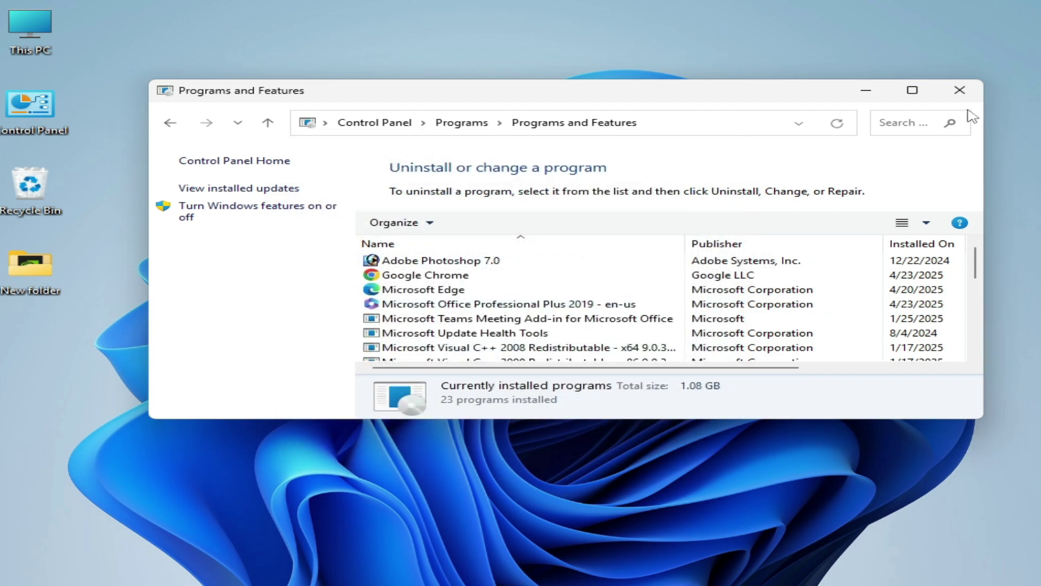
left_click(960, 90)
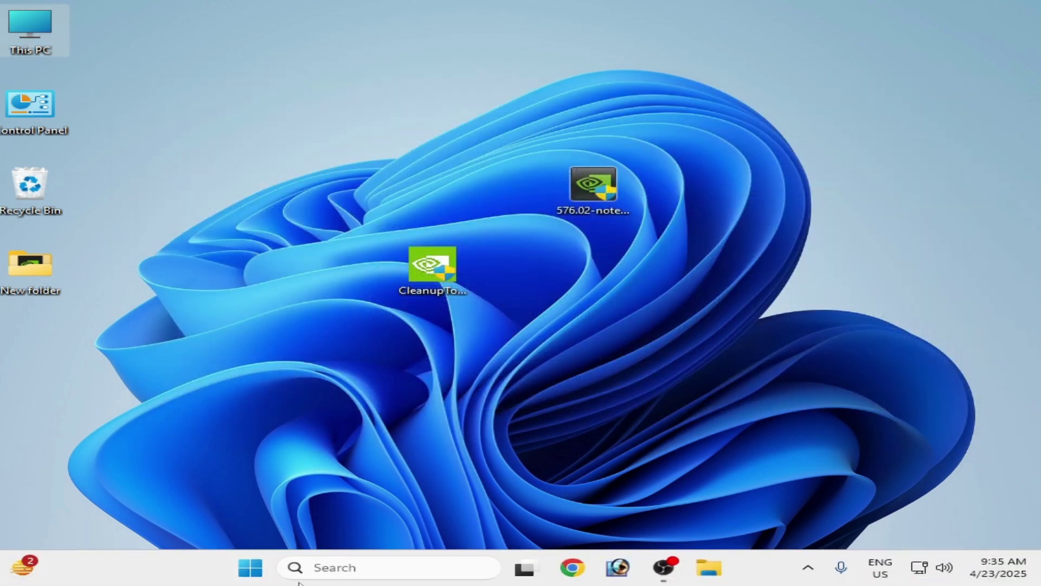
- Restart the computer from the Start menu's power options
left_click(250, 567)
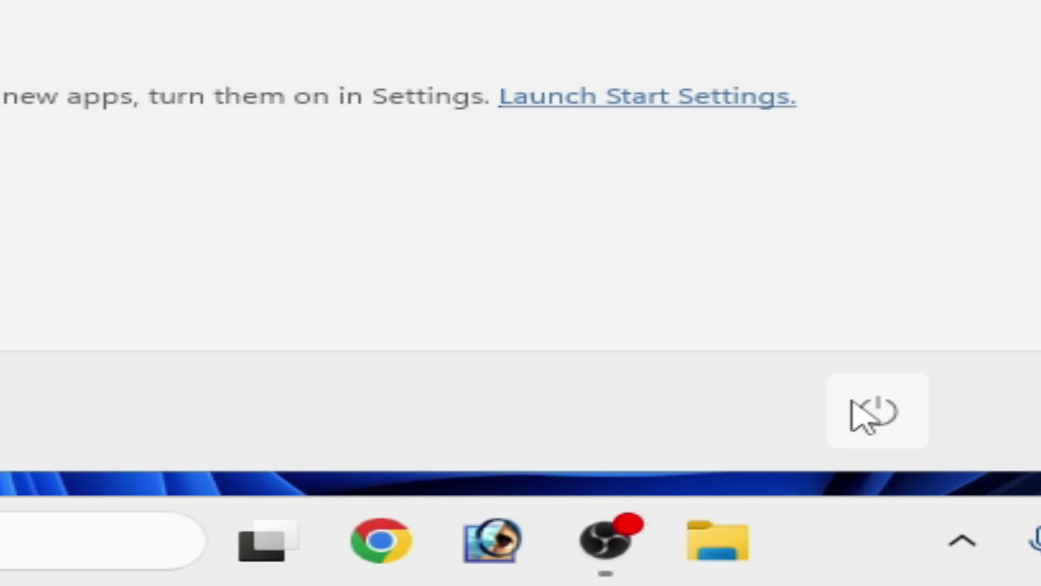
left_click(853, 405)
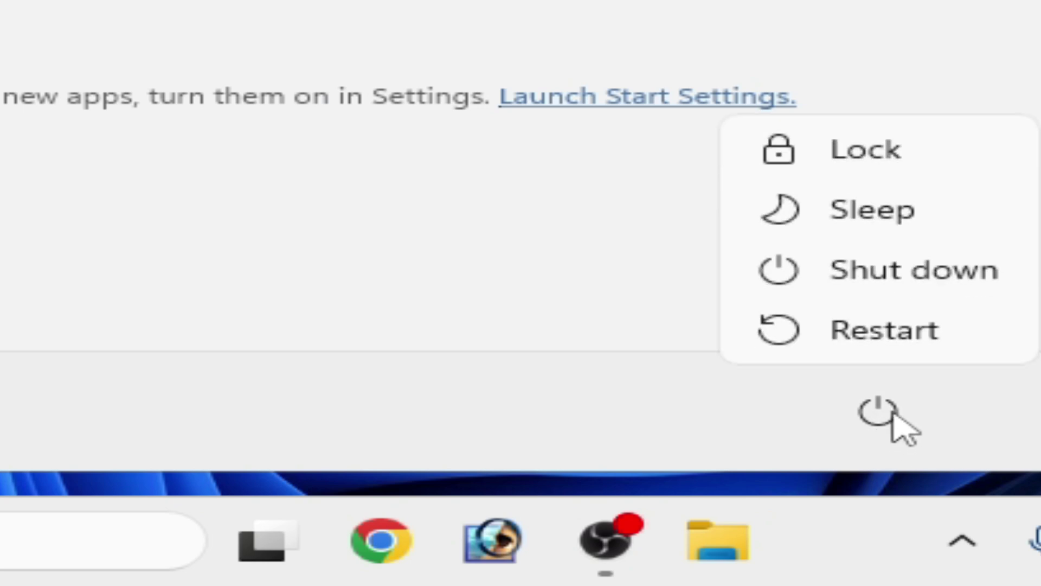
left_click(917, 347)
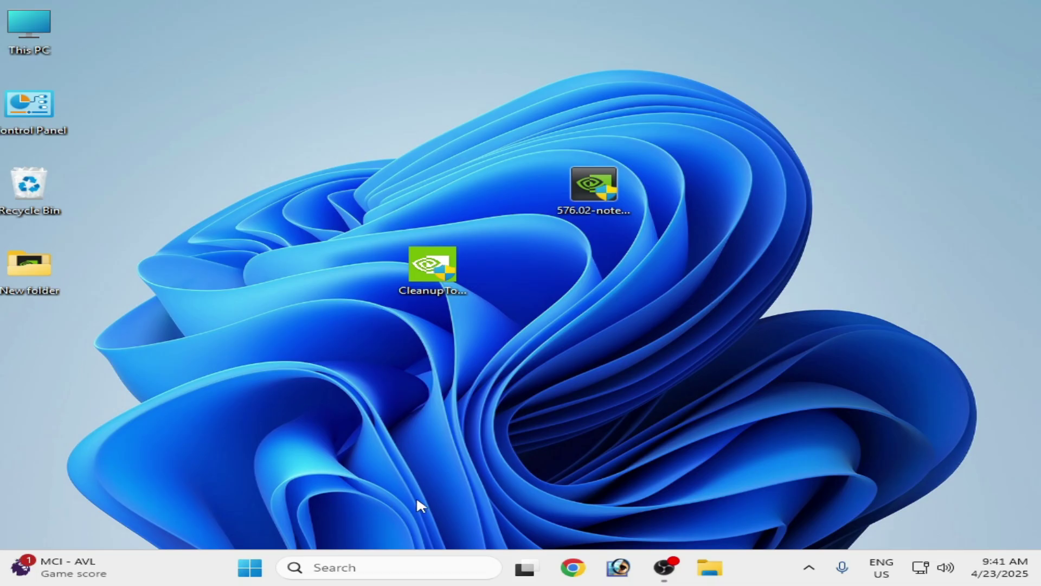
- Open Control Panel's Windows features list via Uninstall a program
double_click(28, 129)
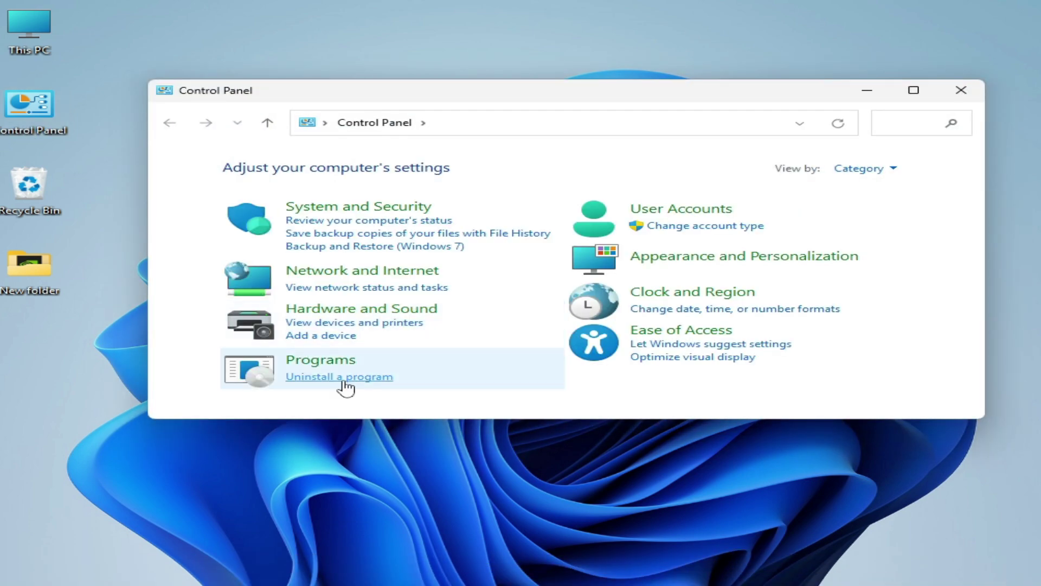
left_click(342, 380)
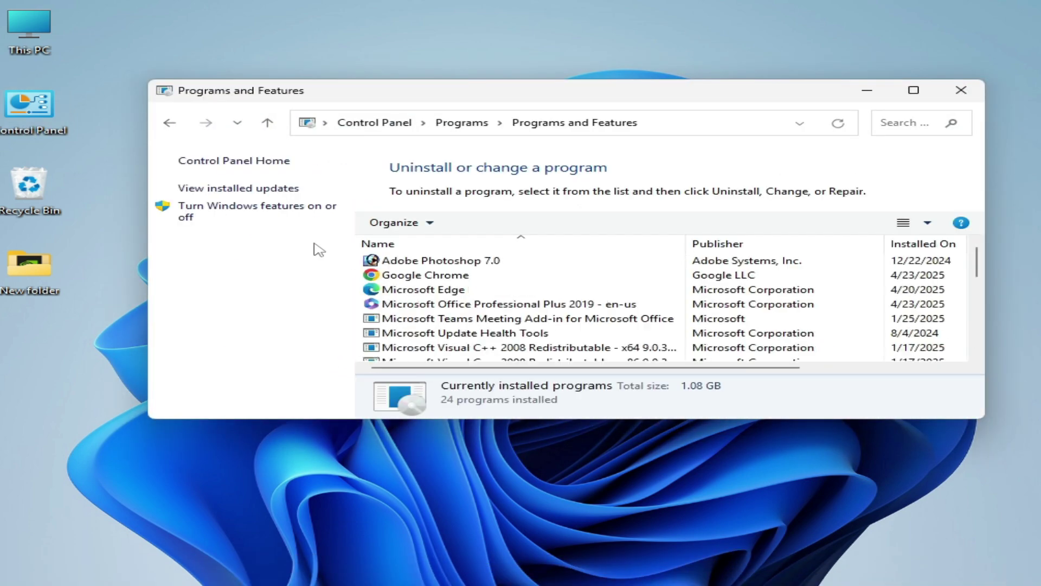
left_click(265, 217)
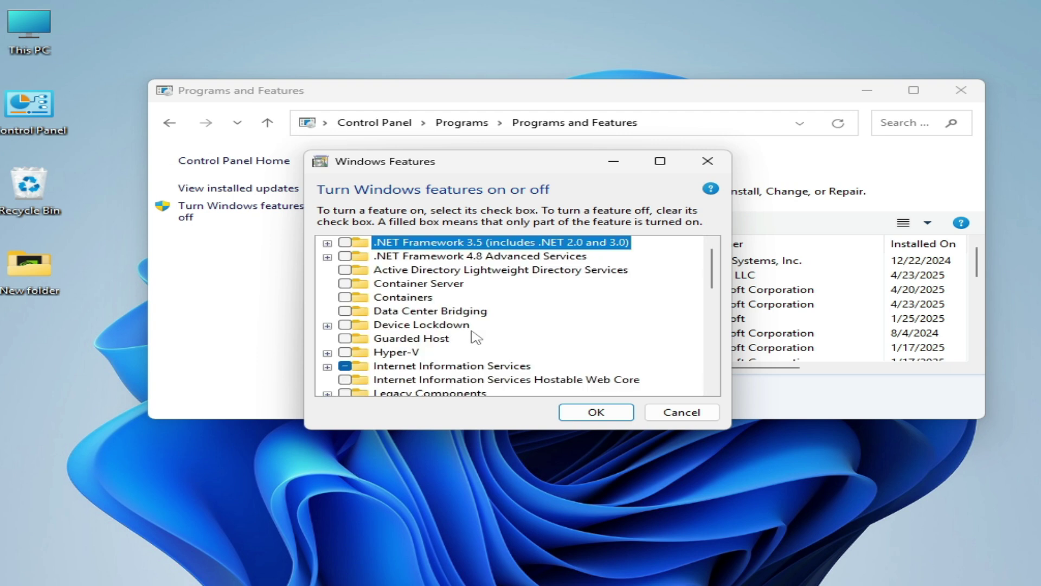
- Enable .NET Framework 3.5 with both WCF Activation subfeatures plus 4.8 WCF Services, and apply
left_click(345, 243)
left_click(328, 243)
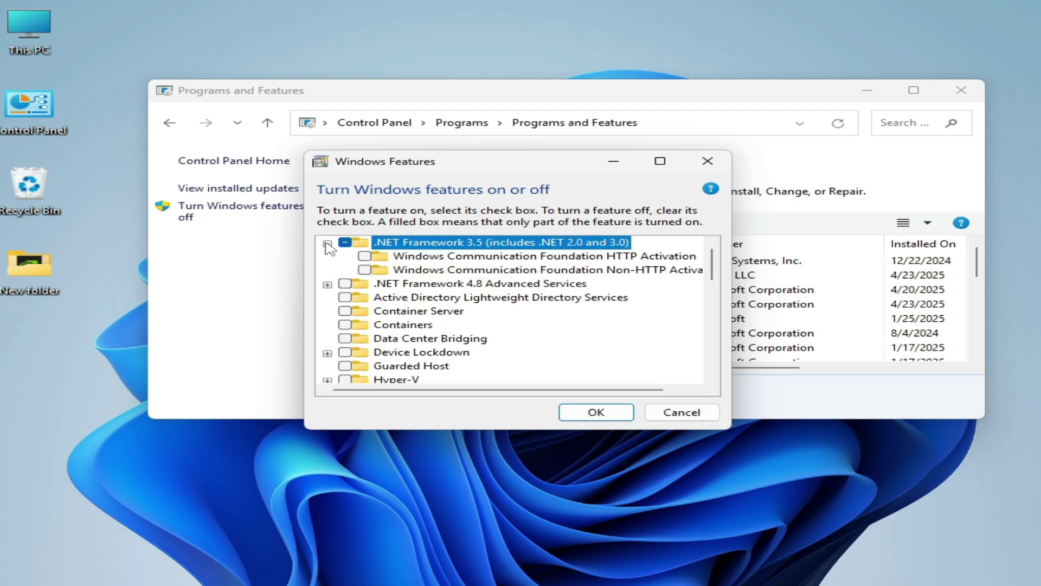
left_click(364, 256)
left_click(365, 269)
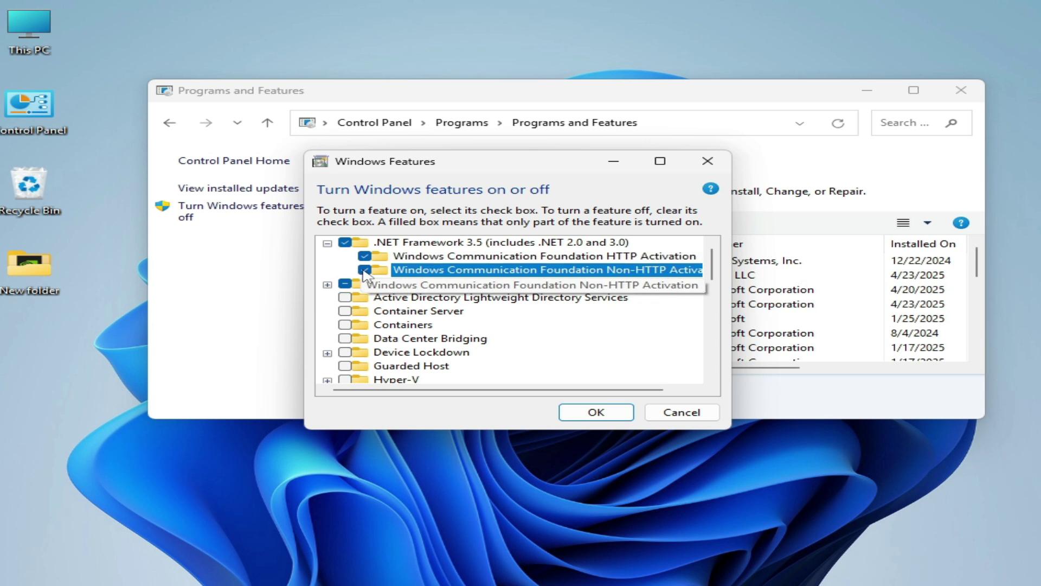
left_click(328, 284)
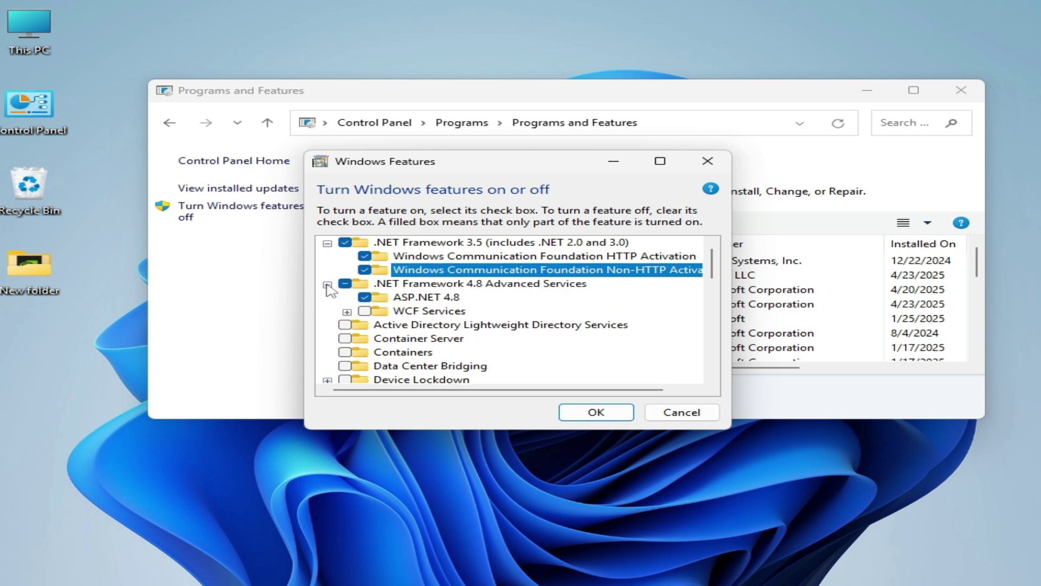
left_click(430, 311)
left_click(596, 413)
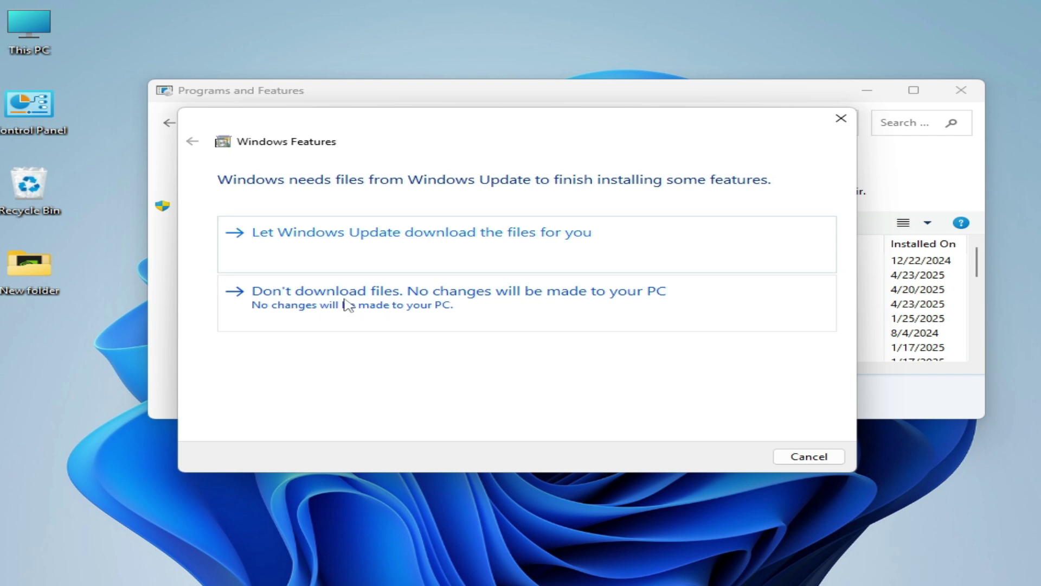
- Decline downloading the required files and dismiss the resulting error messages
left_click(392, 299)
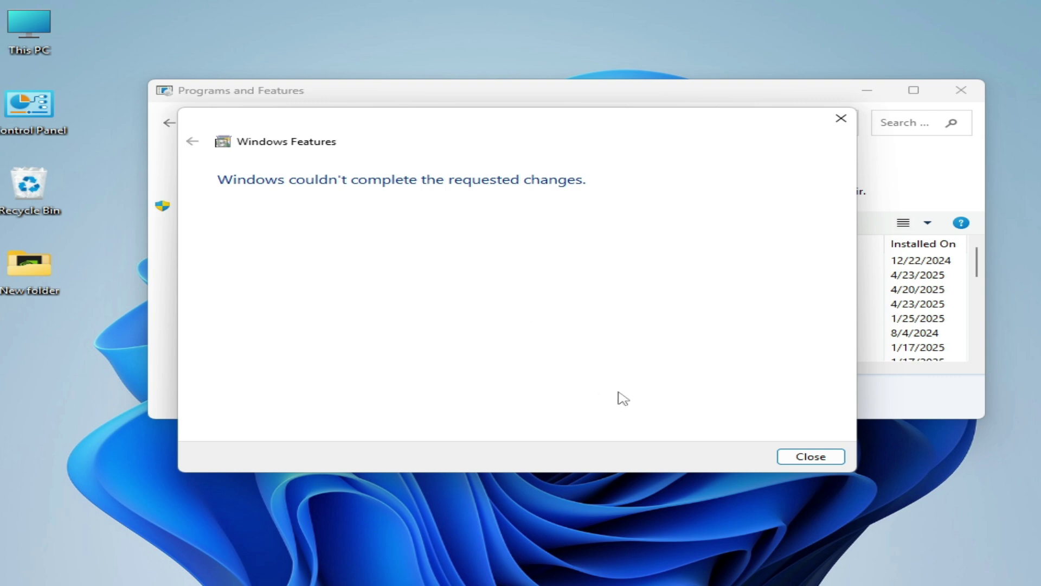
left_click(811, 457)
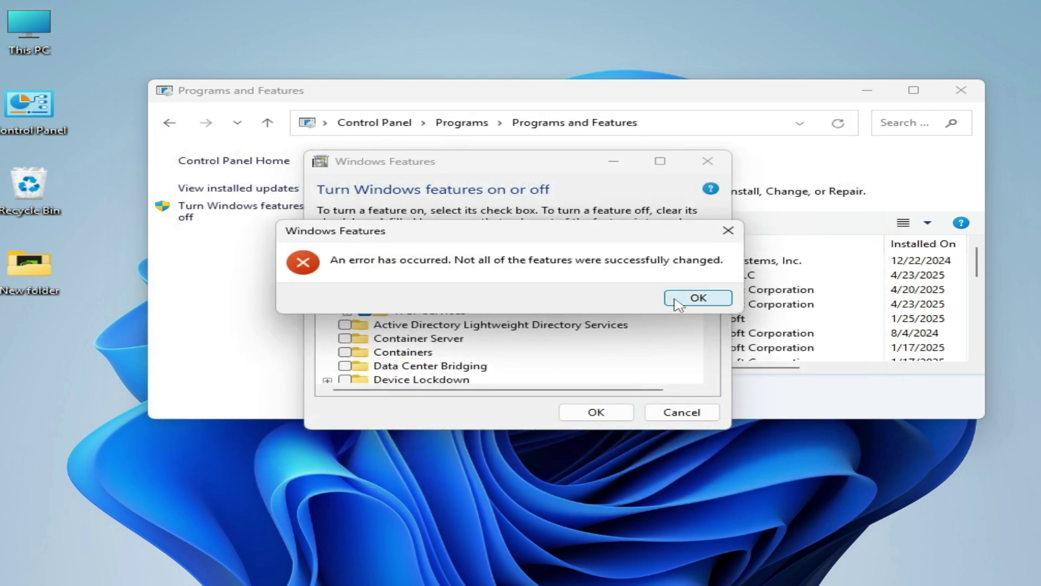
left_click(694, 298)
- Enable .NET Framework 3.5, let Windows Update download its files, and confirm the feature settings
left_click(263, 209)
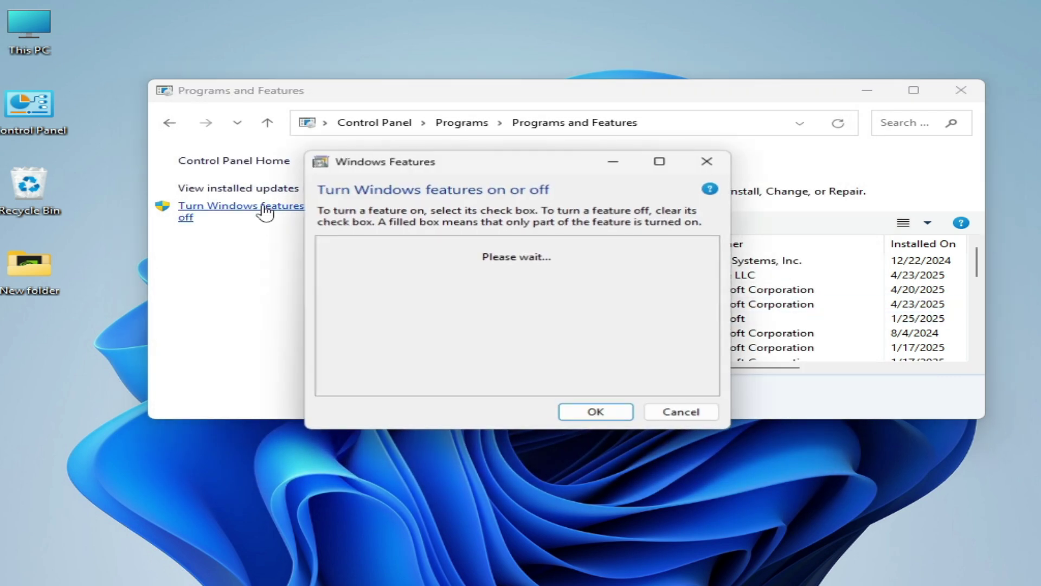
left_click(345, 242)
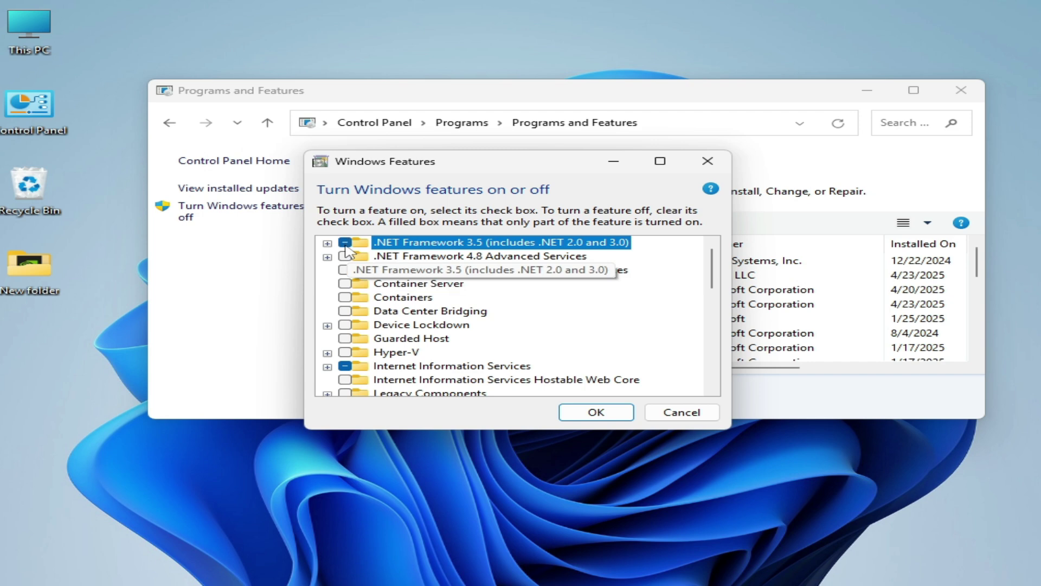
left_click(597, 413)
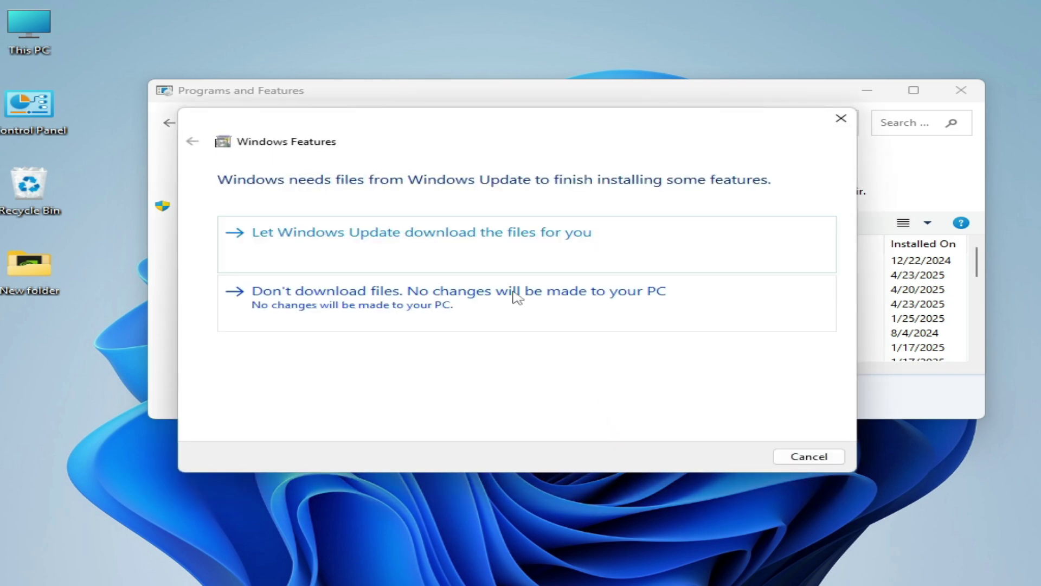
left_click(396, 239)
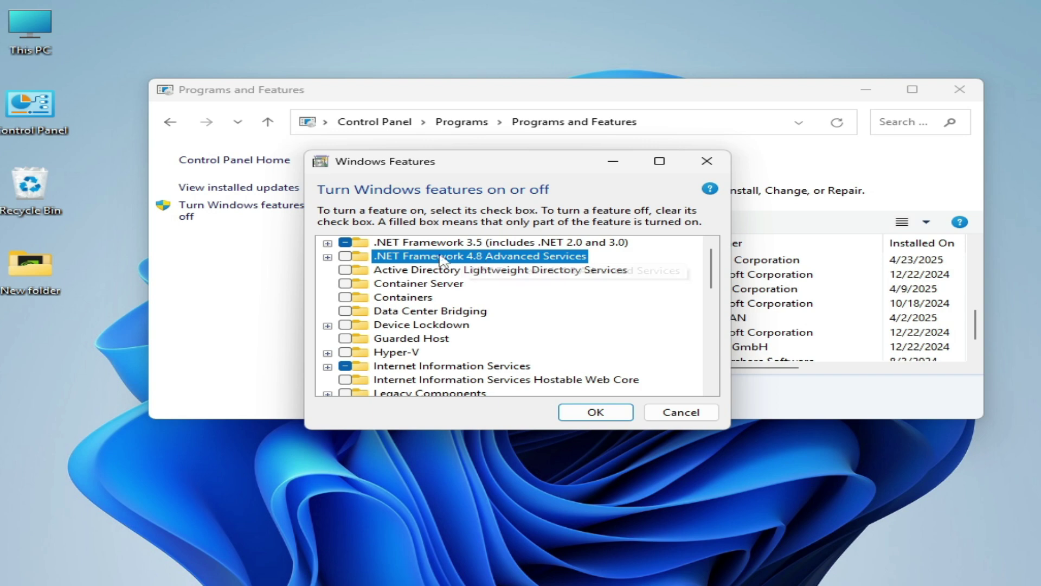
left_click(591, 416)
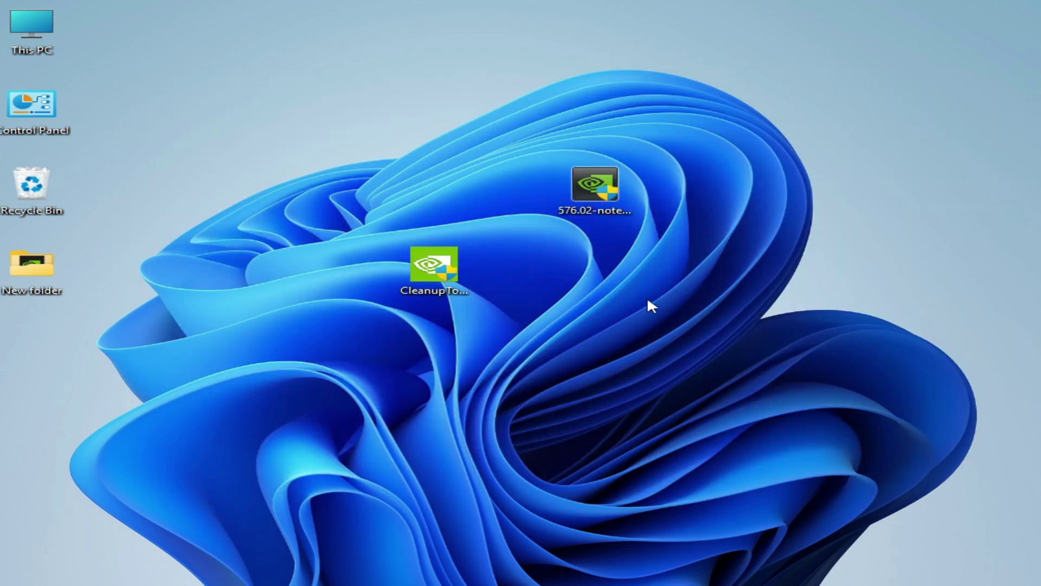
- Run the 576.02 NVIDIA driver installer from the desktop as administrator
left_click_drag(595, 184, 676, 265)
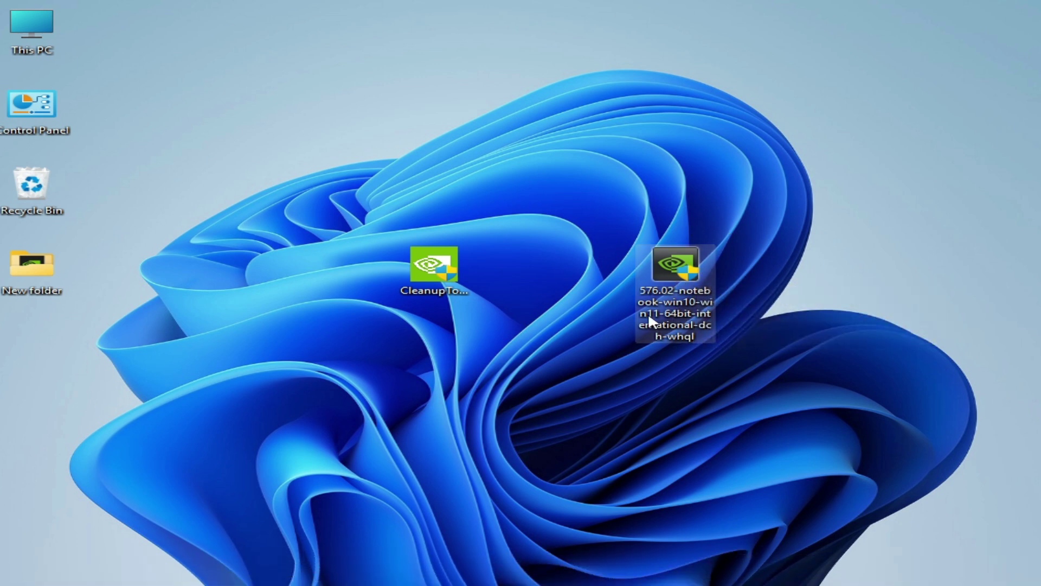
right_click(690, 290)
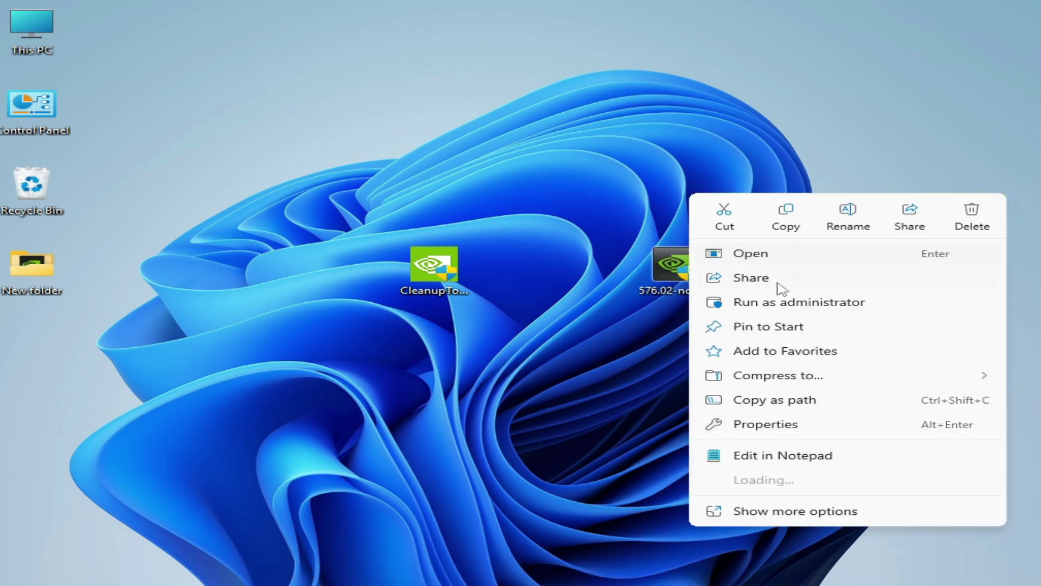
left_click(770, 304)
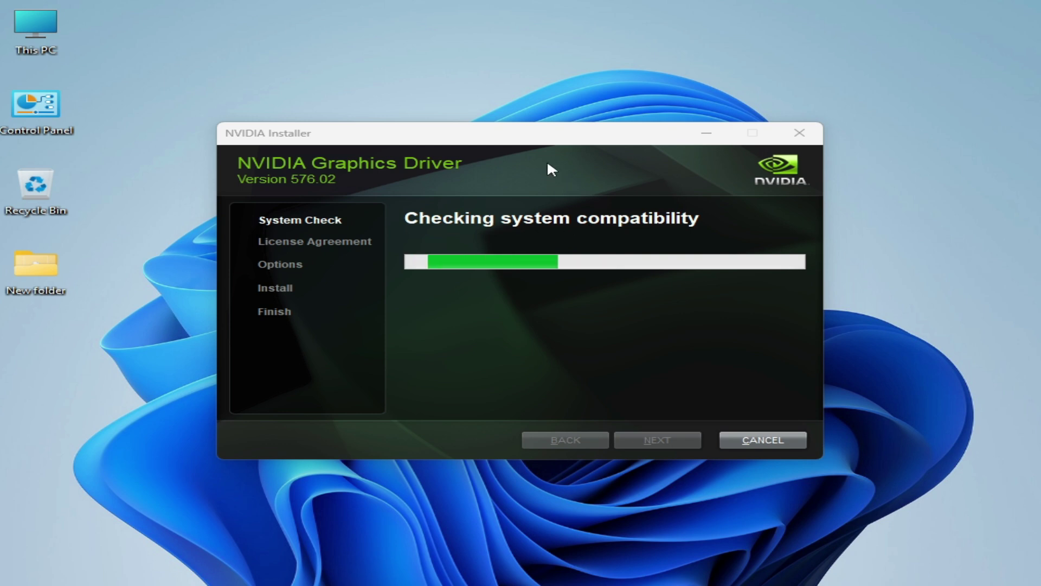
- Agree to the NVIDIA license, choose Custom (Advanced), and tick Perform a clean installation
left_click_drag(541, 142, 502, 139)
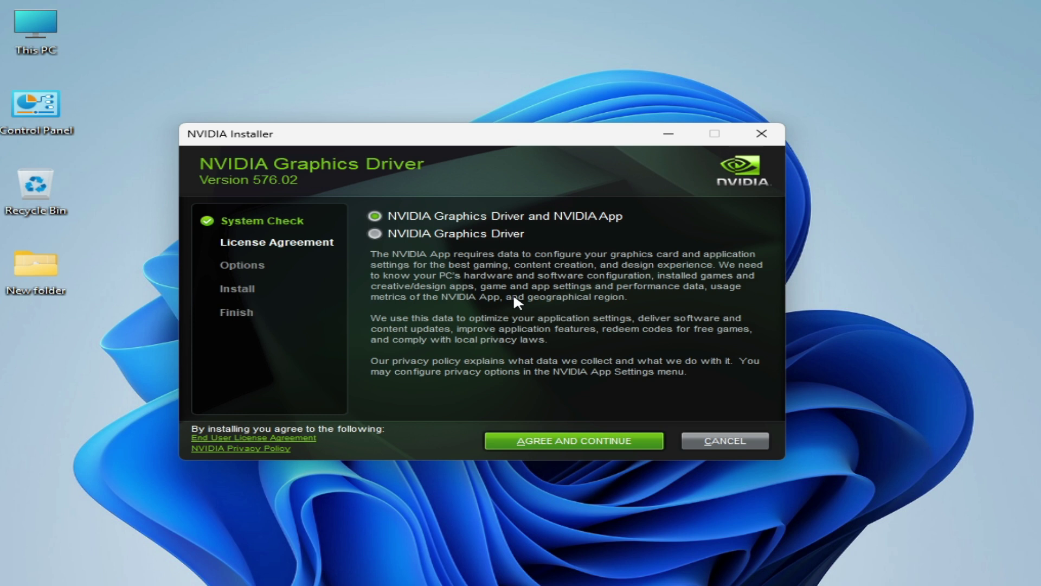
left_click(556, 441)
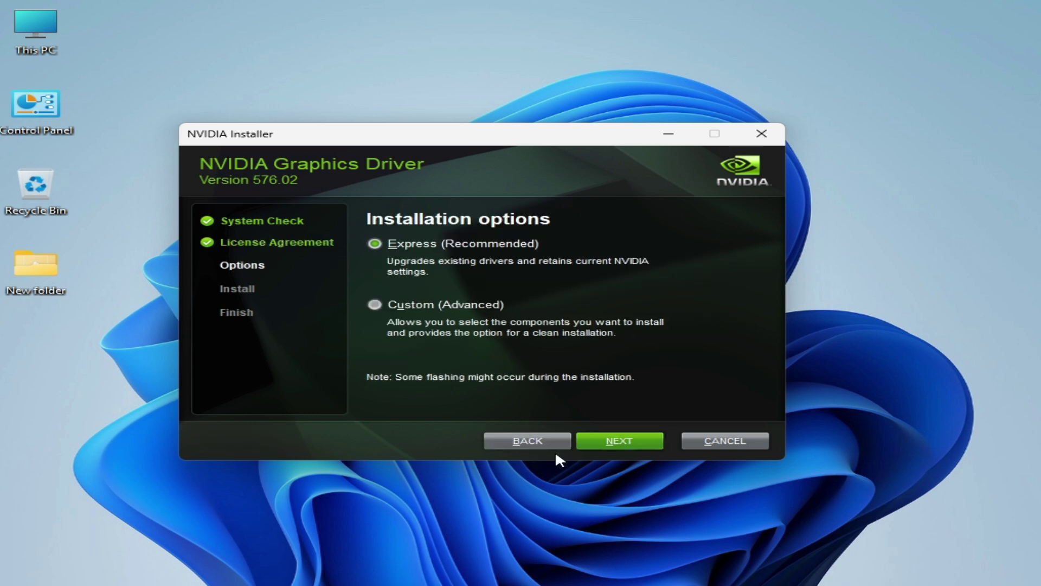
left_click(375, 306)
left_click(627, 430)
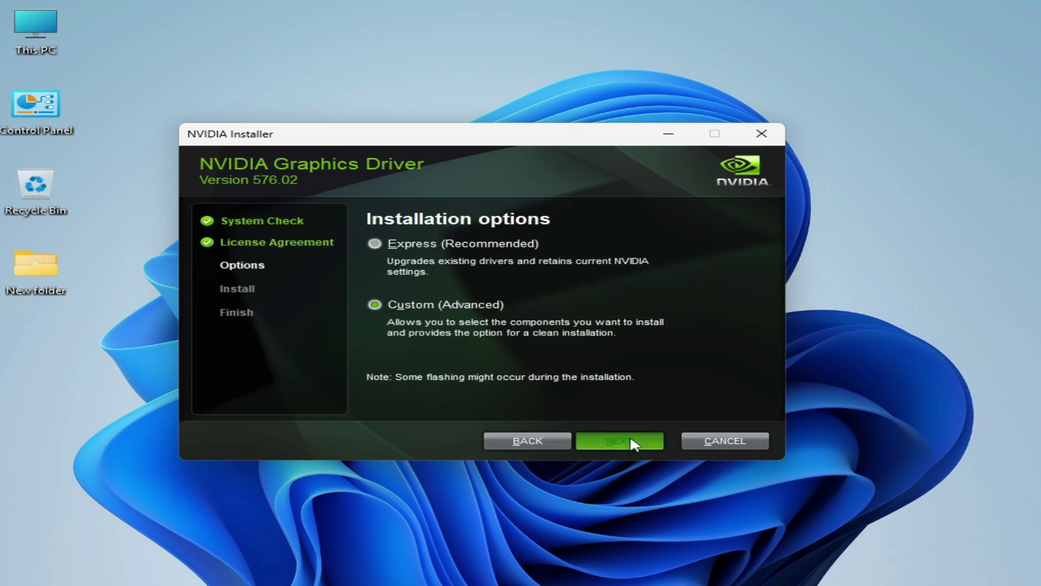
left_click(380, 359)
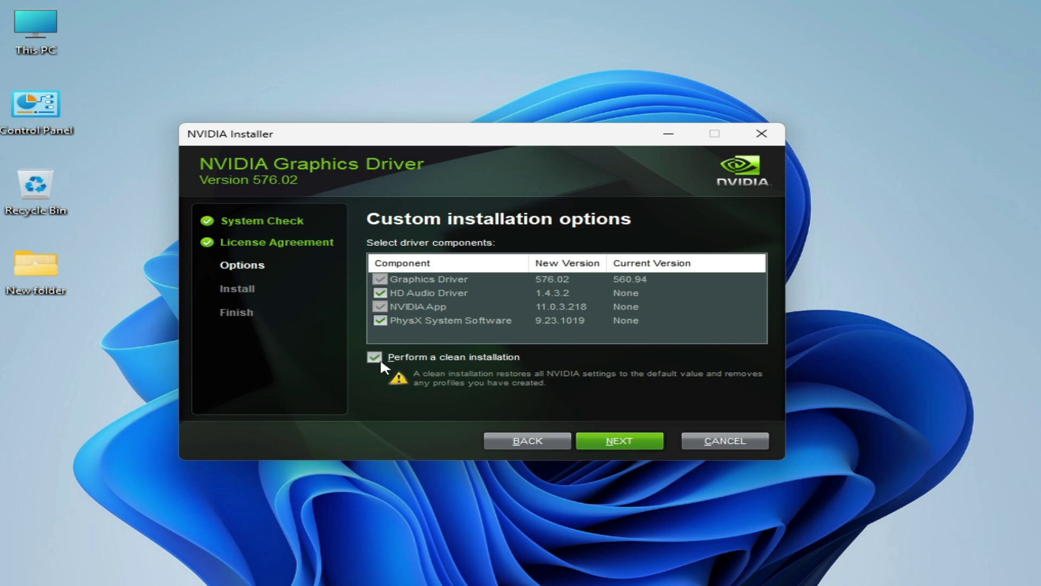